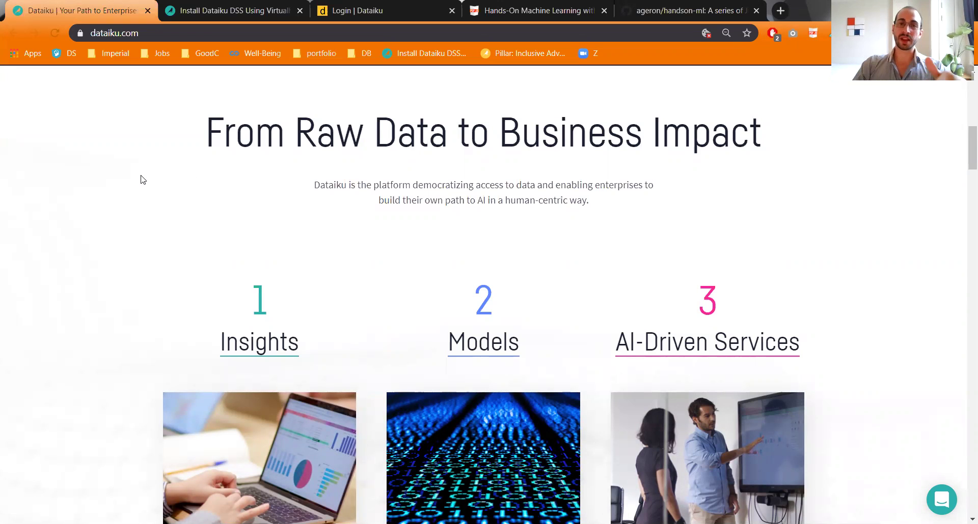
click(209, 4)
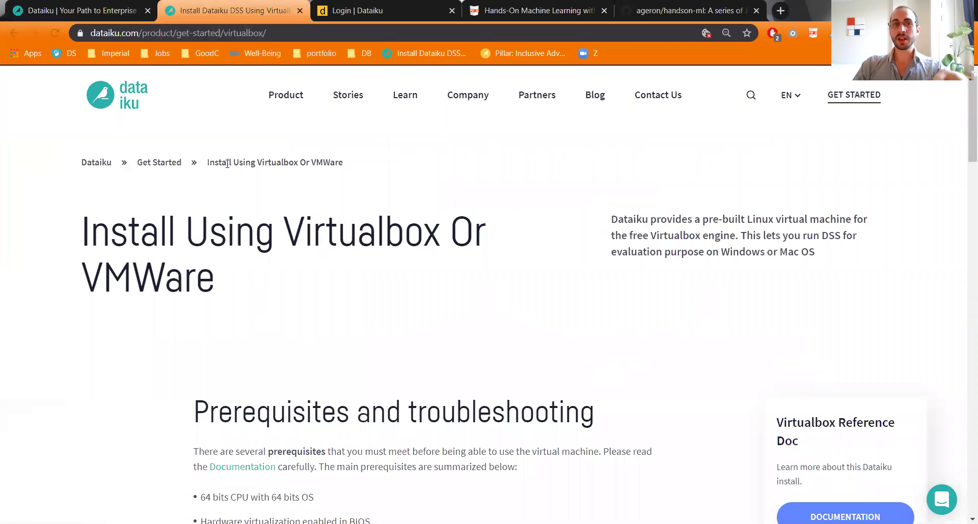
scroll(273, 246, down, 2)
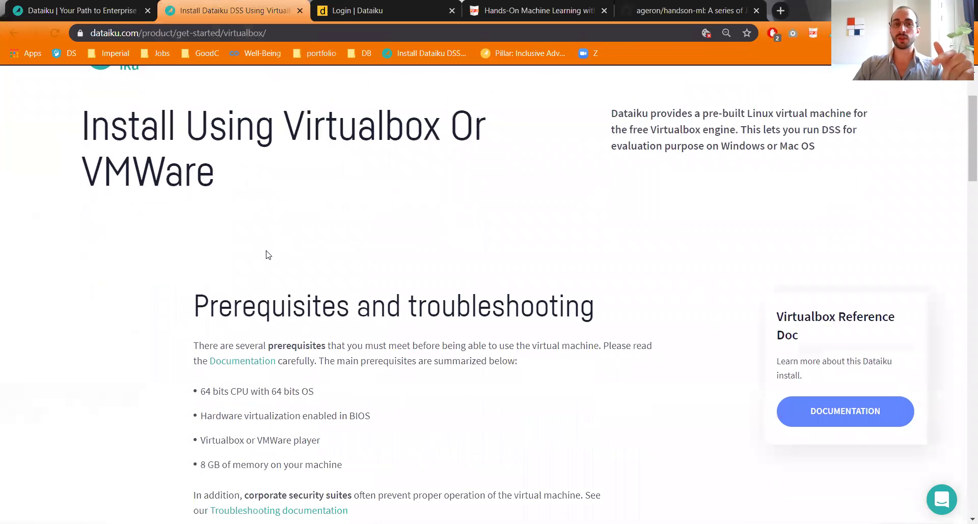
scroll(265, 254, down, 8)
scroll(255, 261, up, 5)
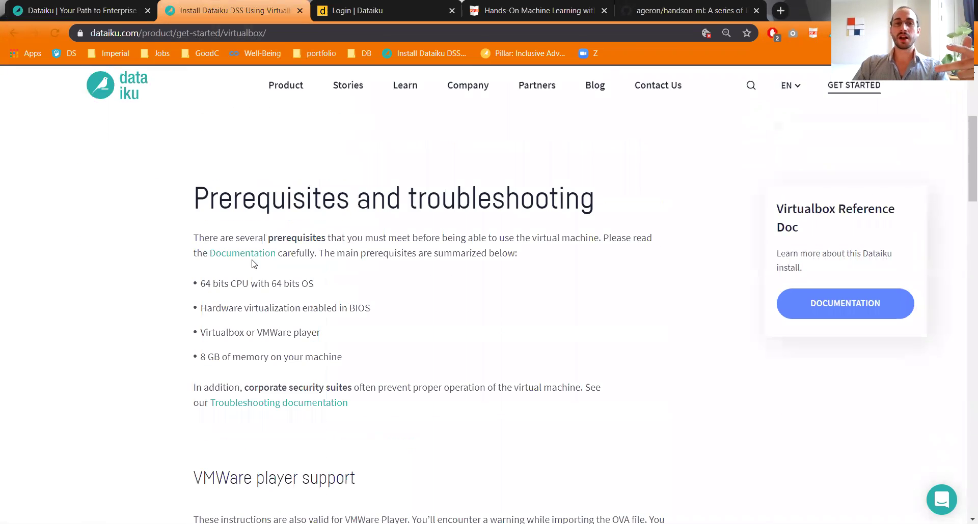
scroll(227, 301, down, 7)
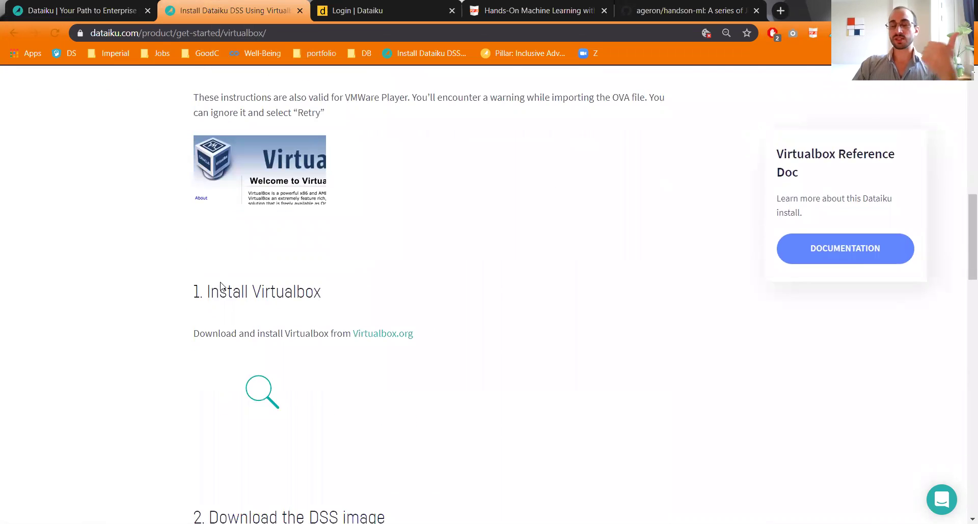
scroll(220, 286, down, 6)
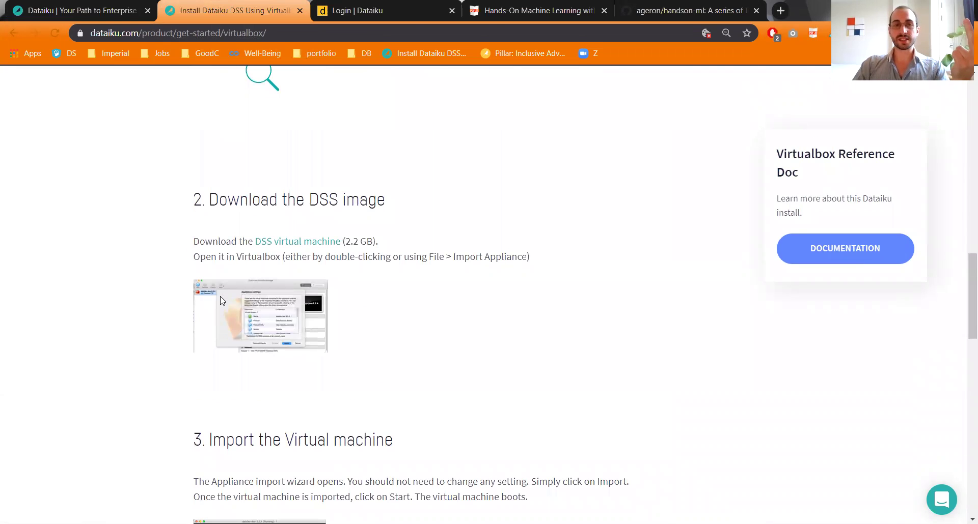
scroll(221, 301, down, 4)
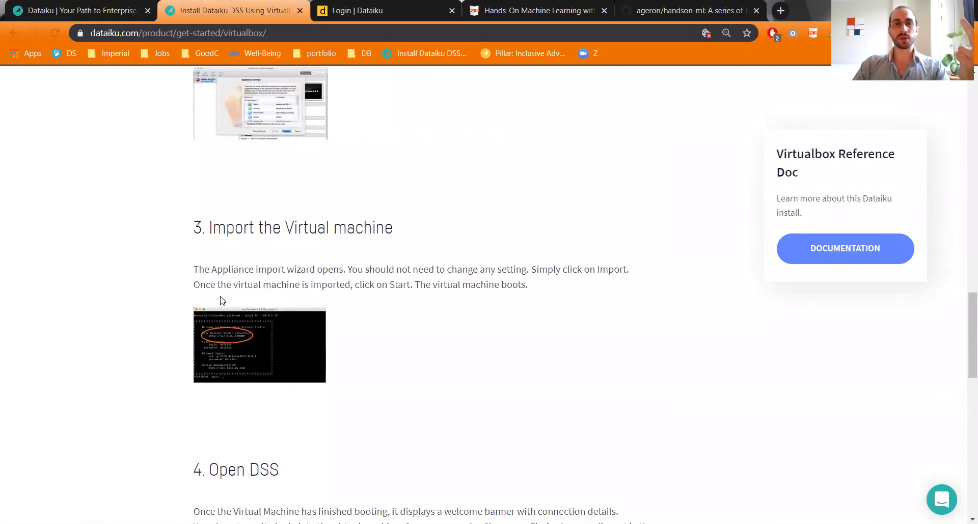
scroll(222, 301, down, 4)
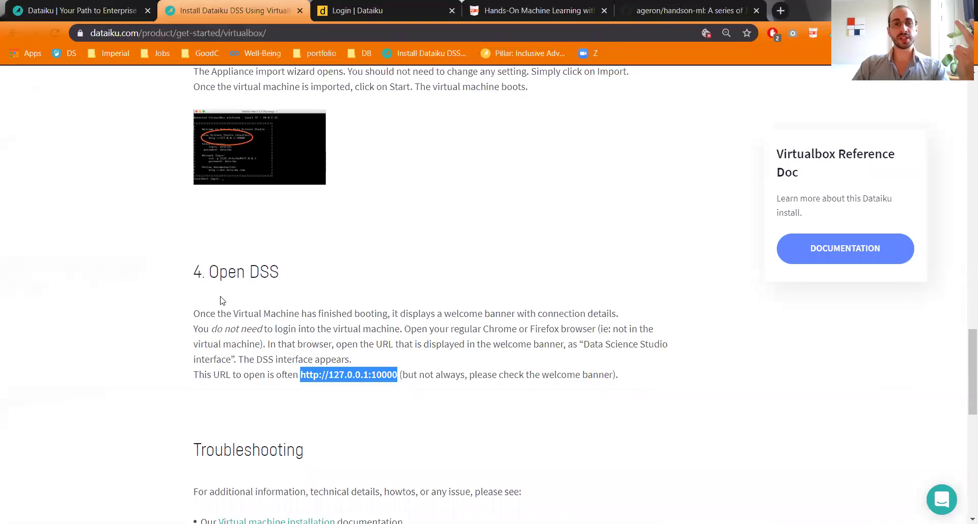
triple_click(328, 363)
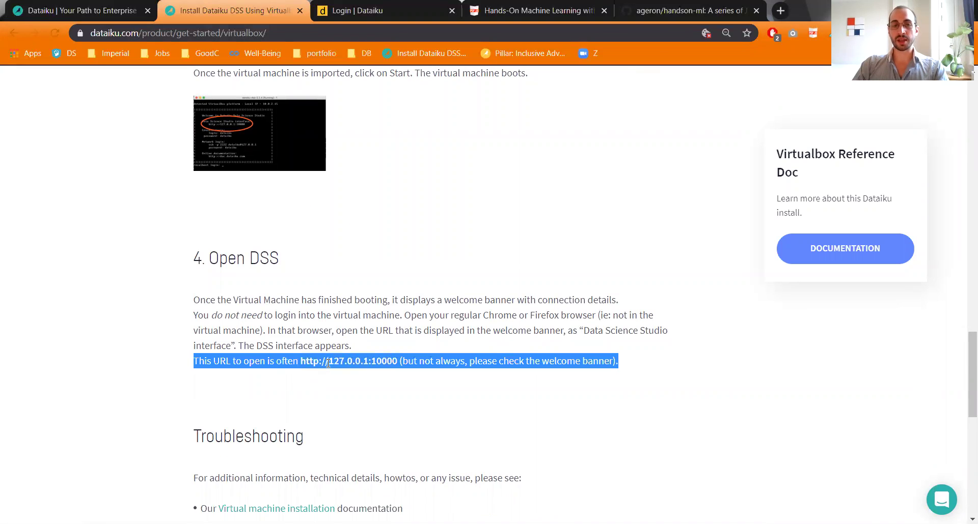
click(340, 357)
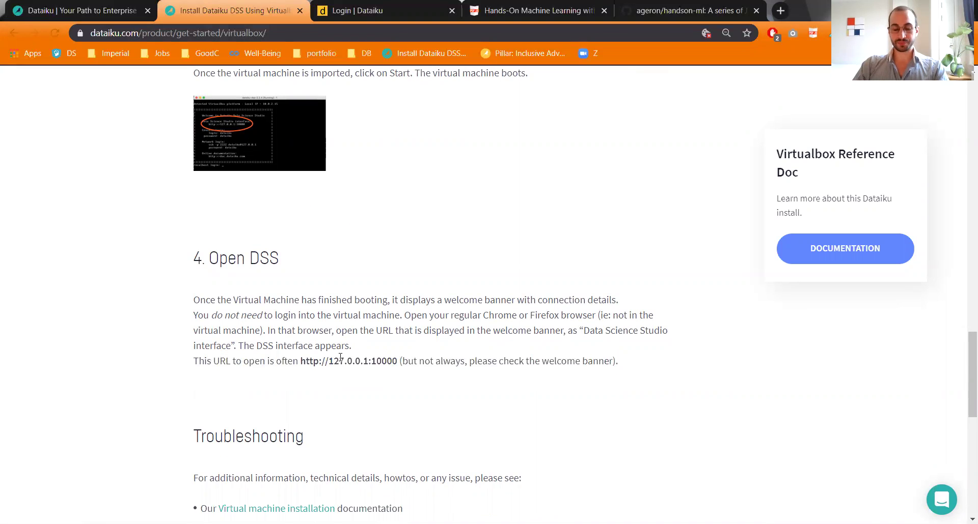
Step: Log in to DSS and create a blank project named Tutorial with key TUTORIAL
click(331, 6)
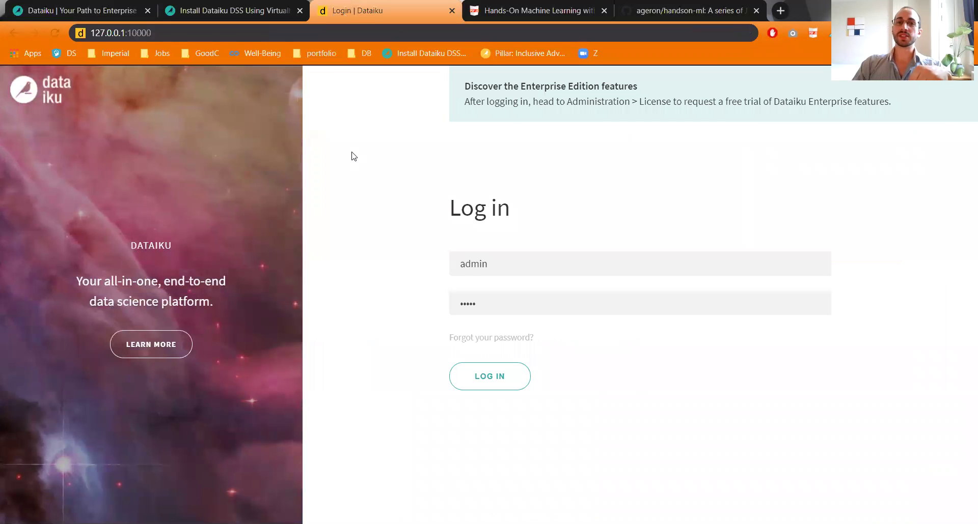
click(500, 382)
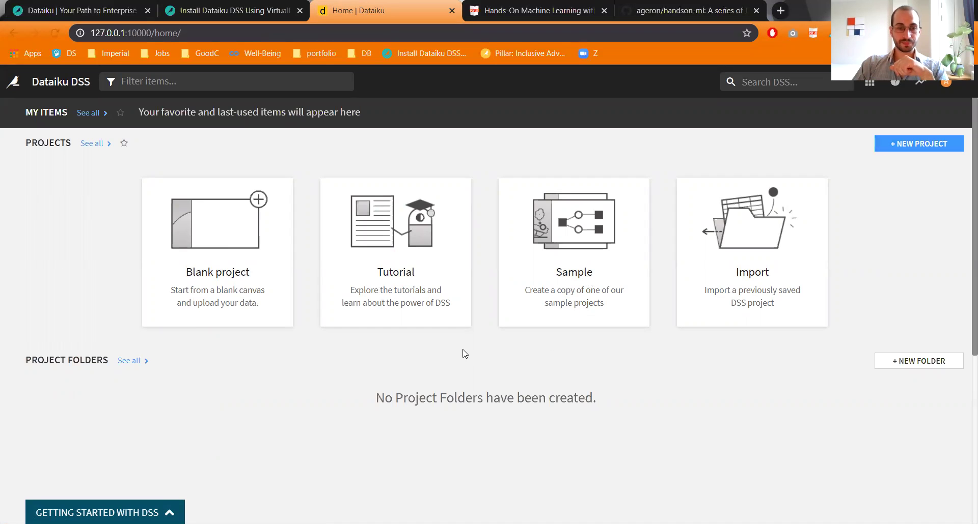
click(234, 245)
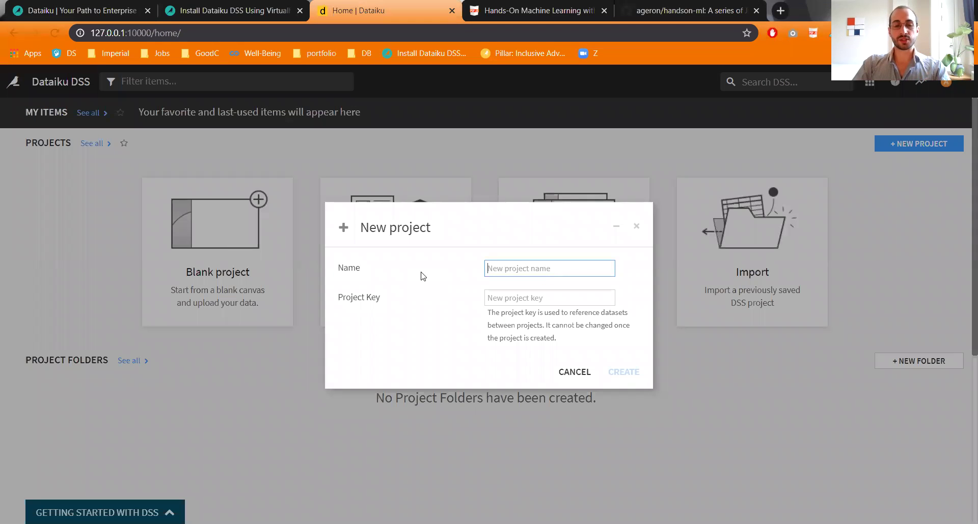
text(Tutorial)
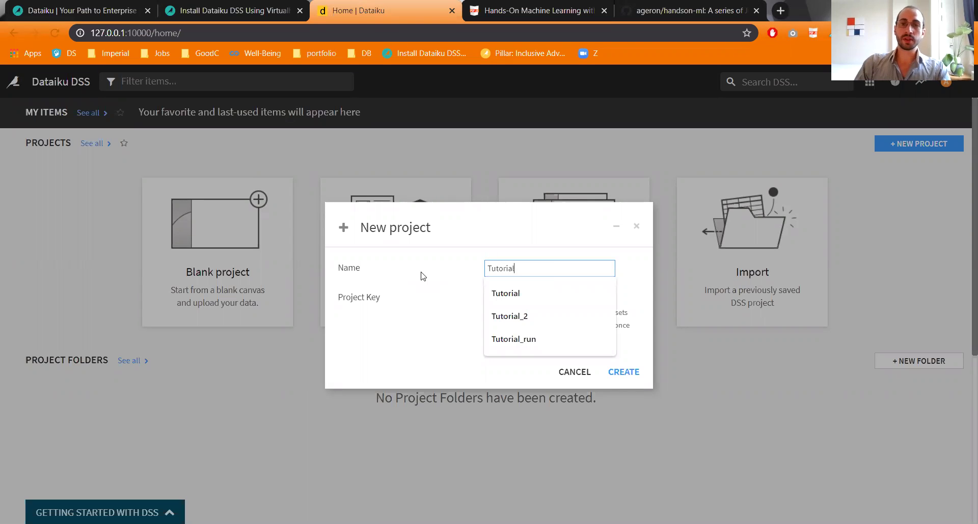
click(515, 285)
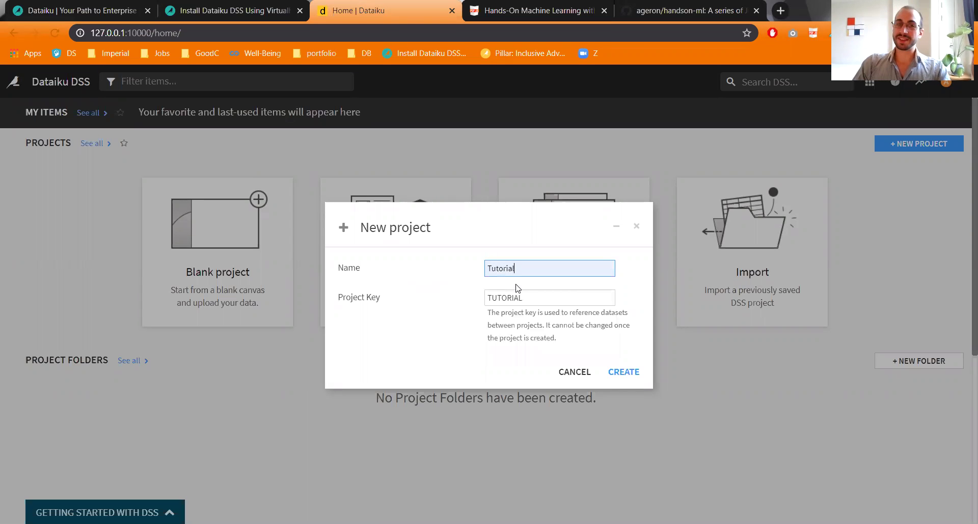
click(623, 372)
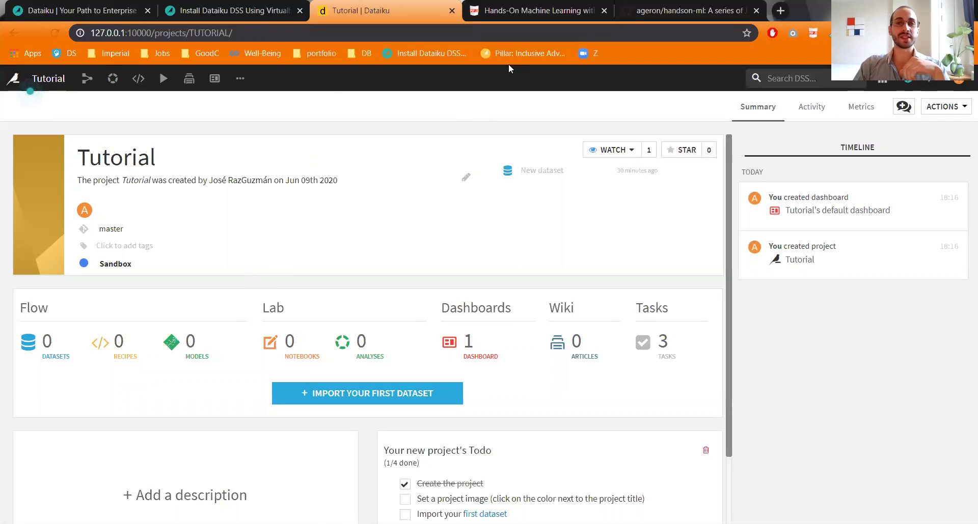
Step: Browse the handson-ml repository to datasets/housing/housing.csv and show its raw data
click(518, 6)
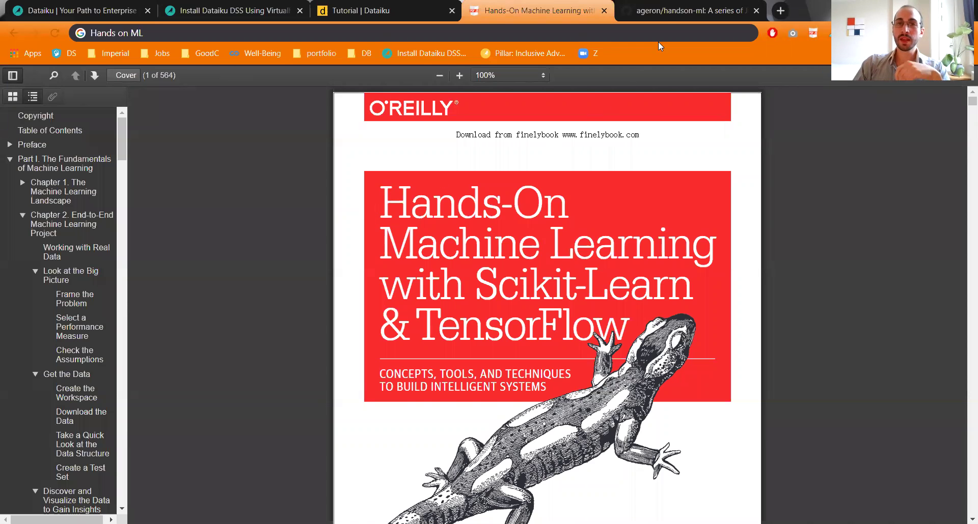
click(667, 10)
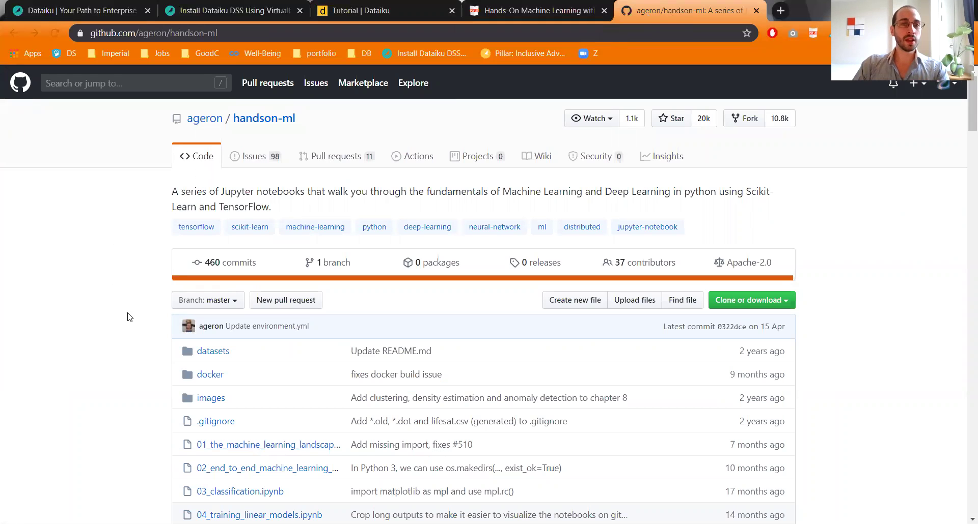
click(202, 352)
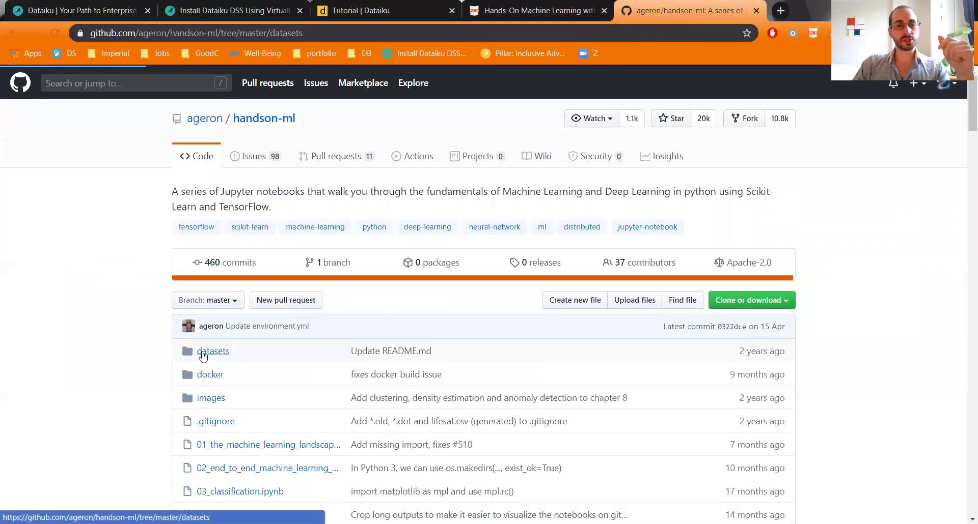
click(217, 266)
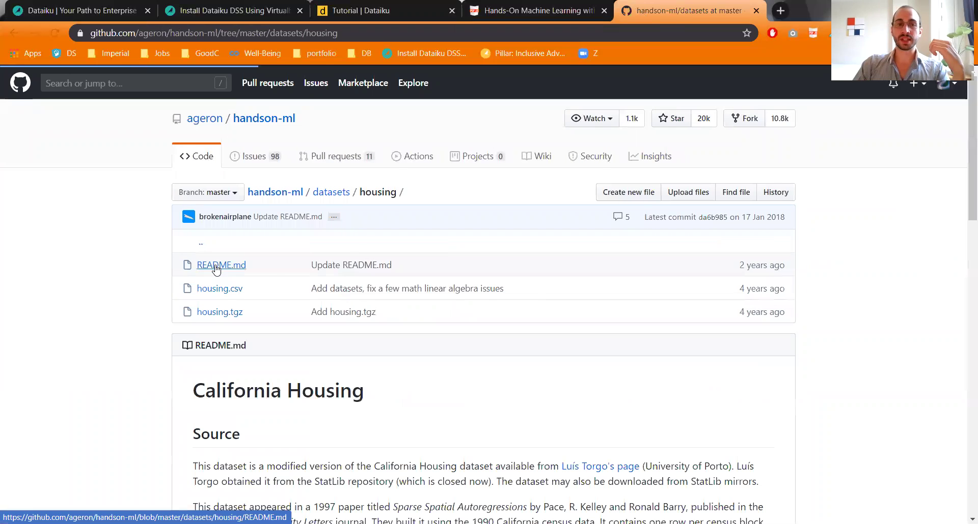
click(216, 289)
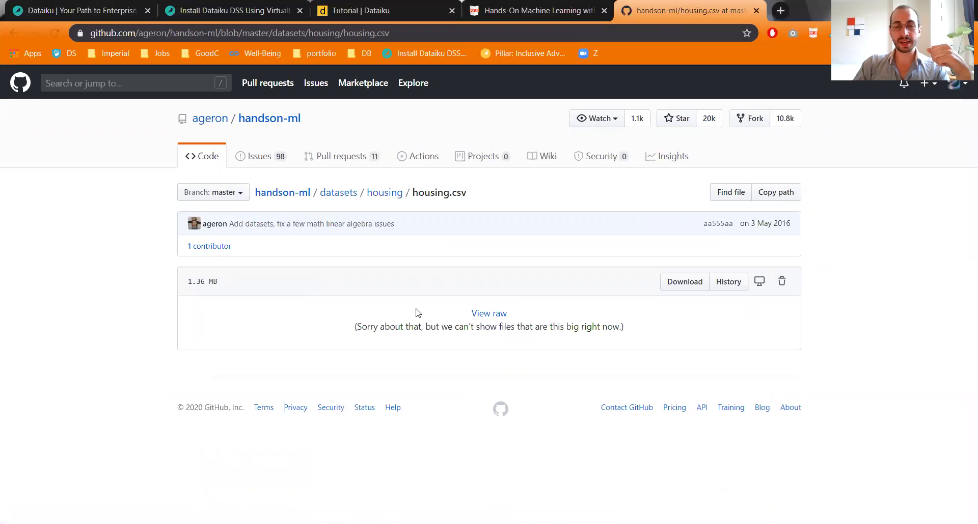
click(671, 288)
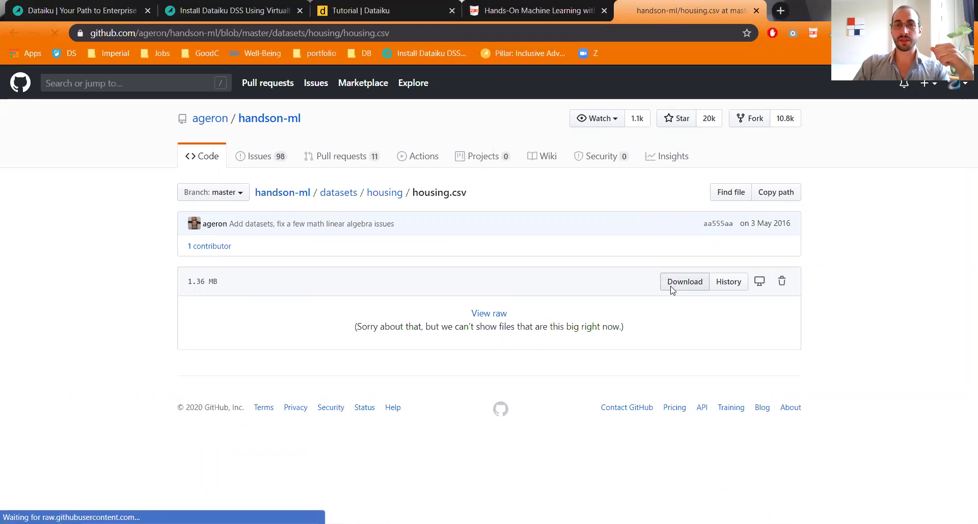
Step: Save the raw CSV as housing in the Dataiku_tutorial folder
right_click(356, 203)
click(389, 262)
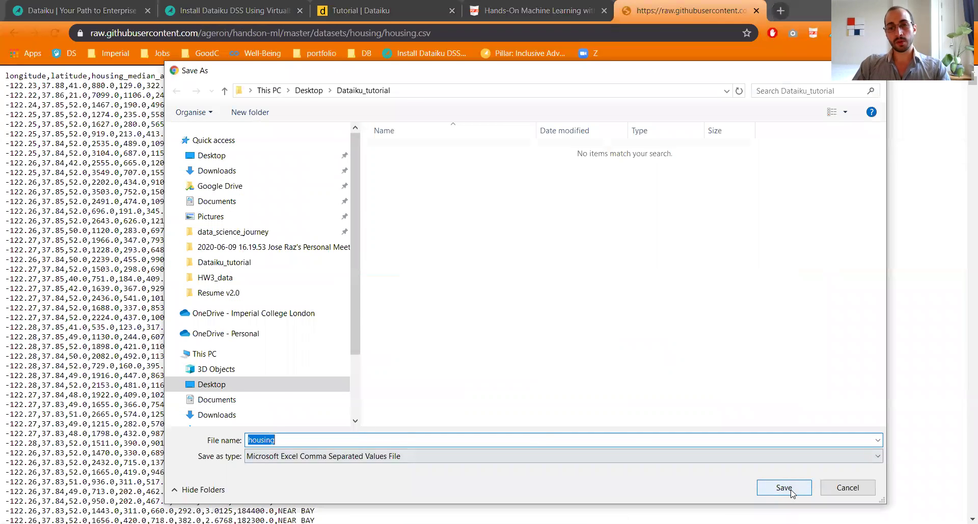
click(788, 491)
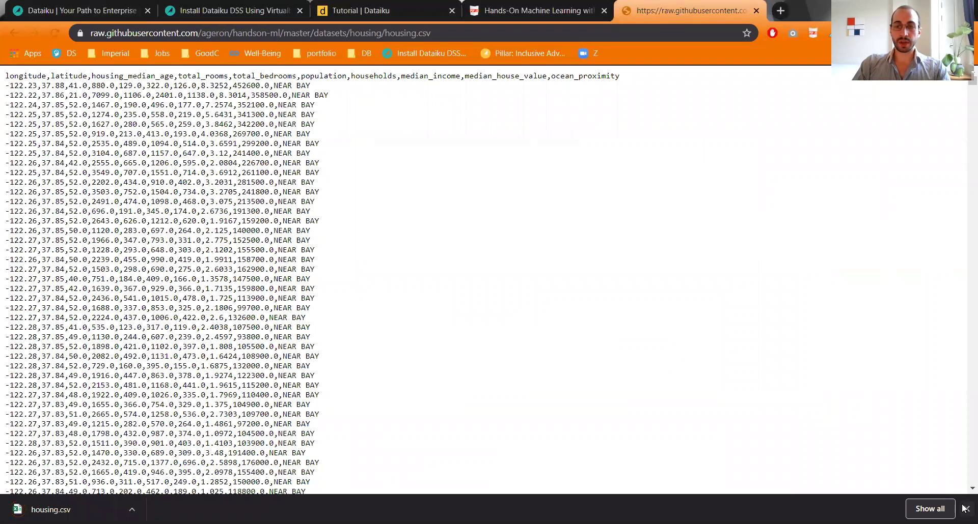
click(967, 509)
Step: Back in the Tutorial project, start a new dataset uploaded from computer files
key(ctrl+2)
click(355, 4)
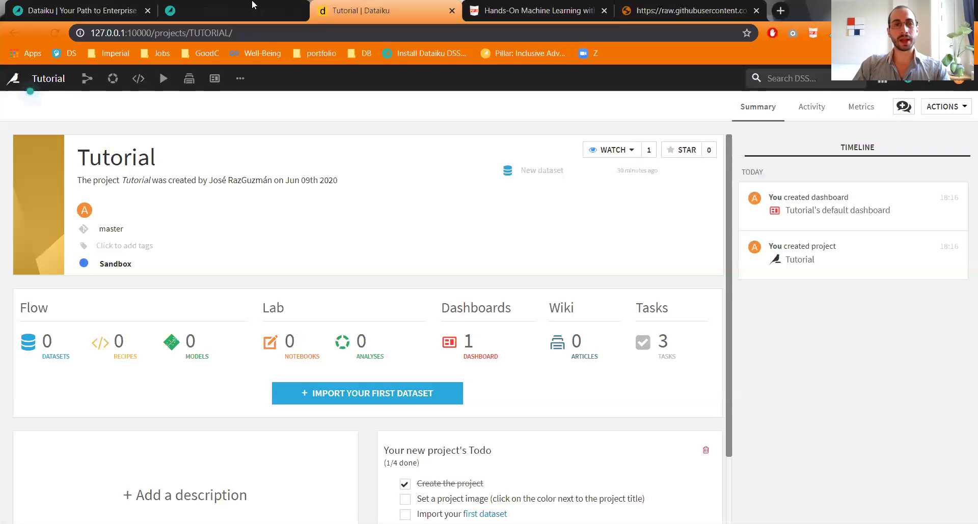
key(ctrl+shift+Tab)
click(355, 4)
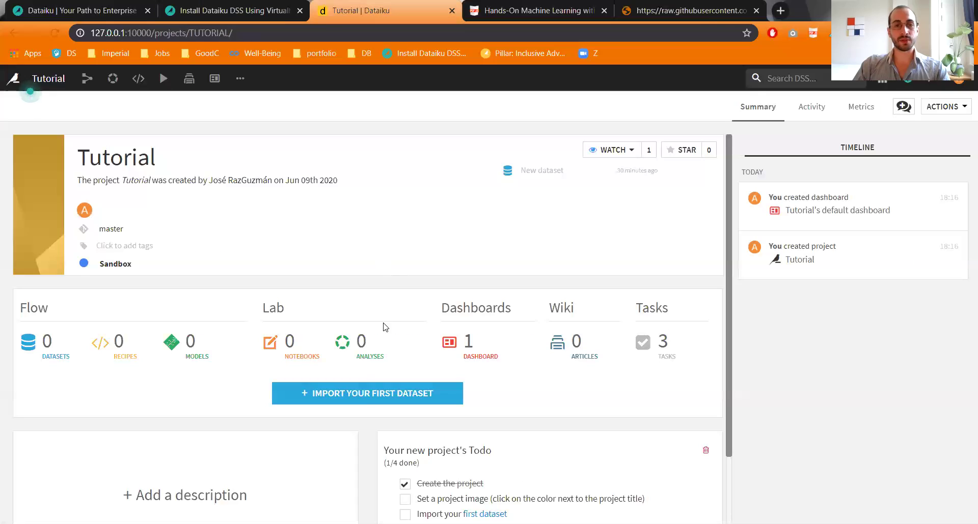
click(363, 404)
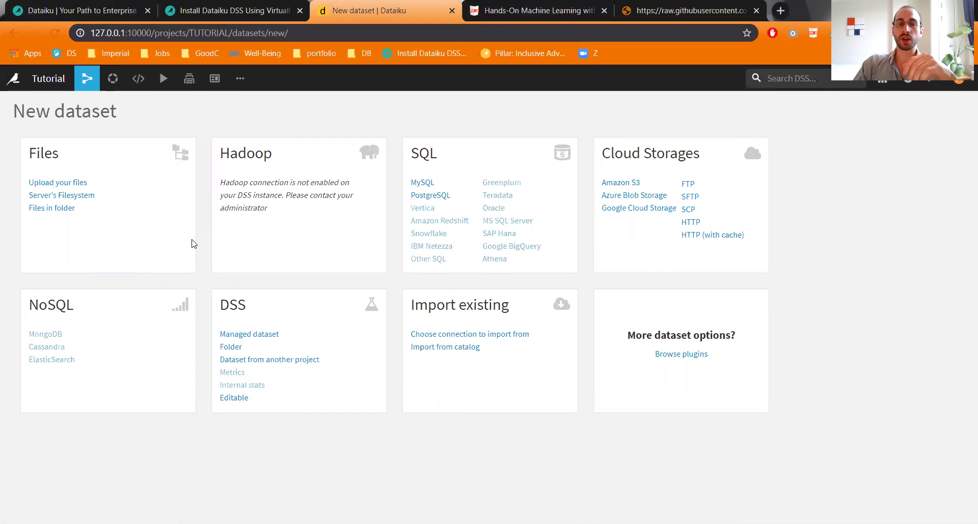
click(61, 181)
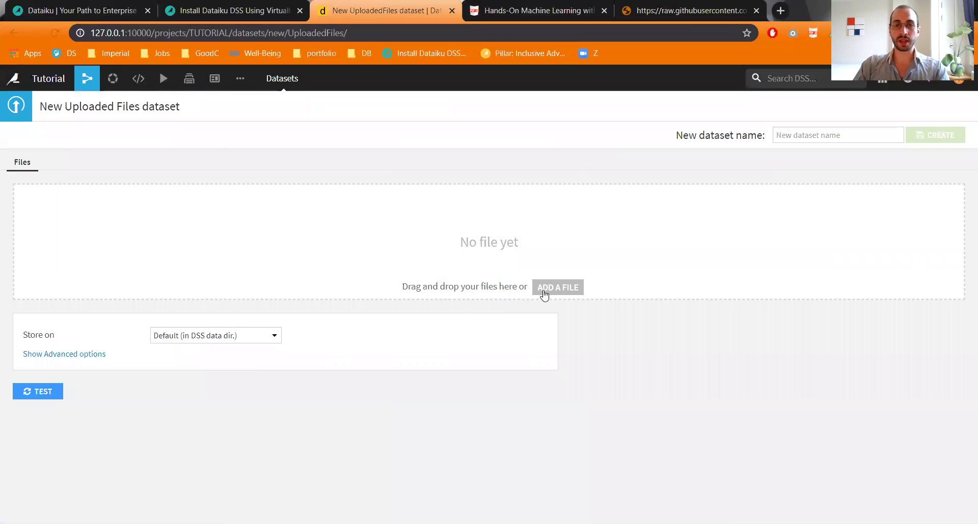
Step: Upload housing.csv, preview its format, and create the housing dataset
click(520, 283)
click(381, 153)
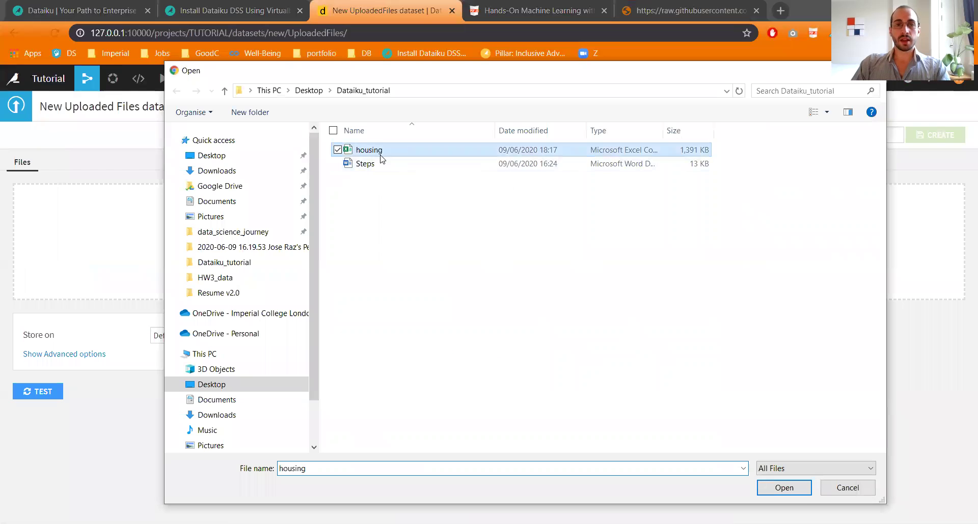
double_click(381, 153)
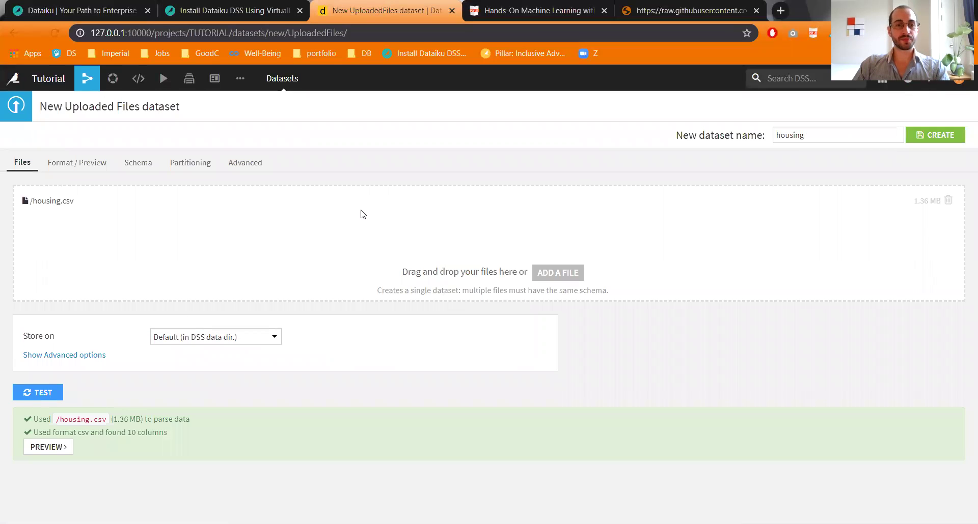
click(56, 450)
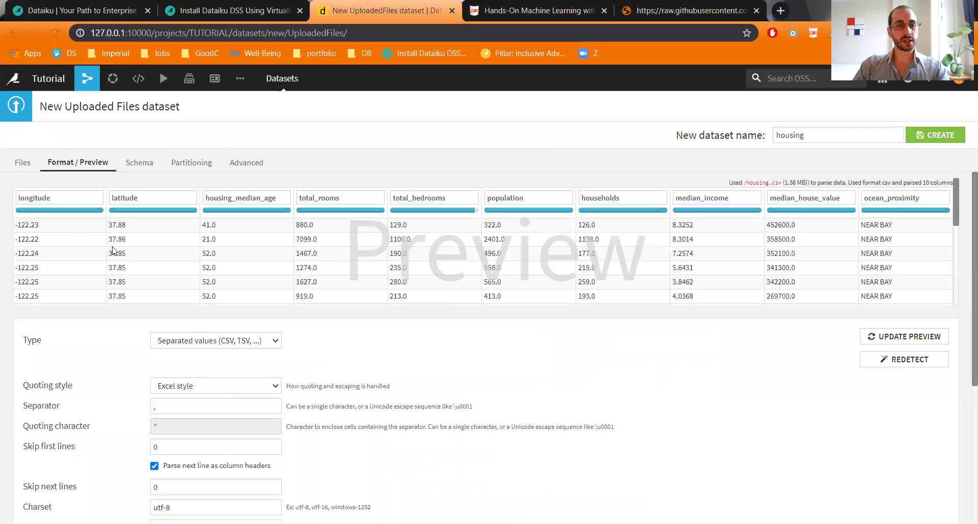
click(940, 137)
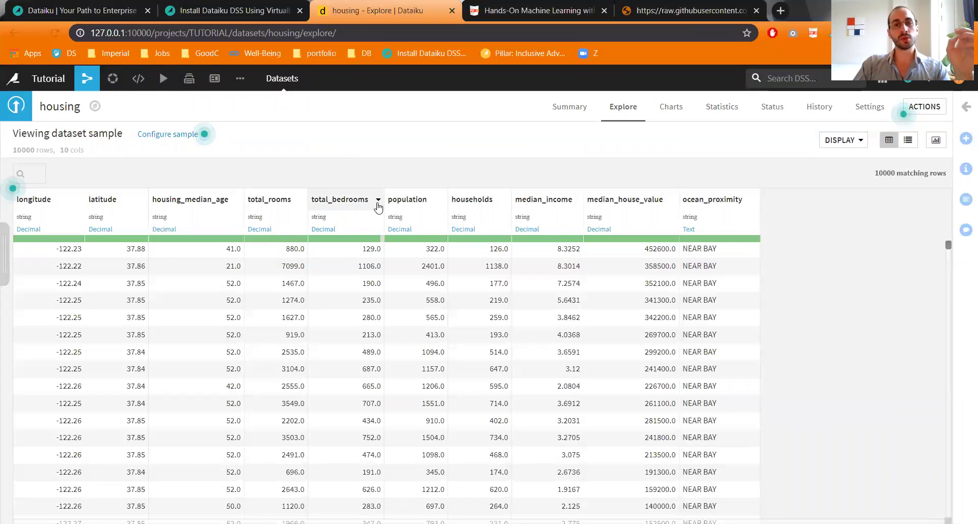
click(377, 200)
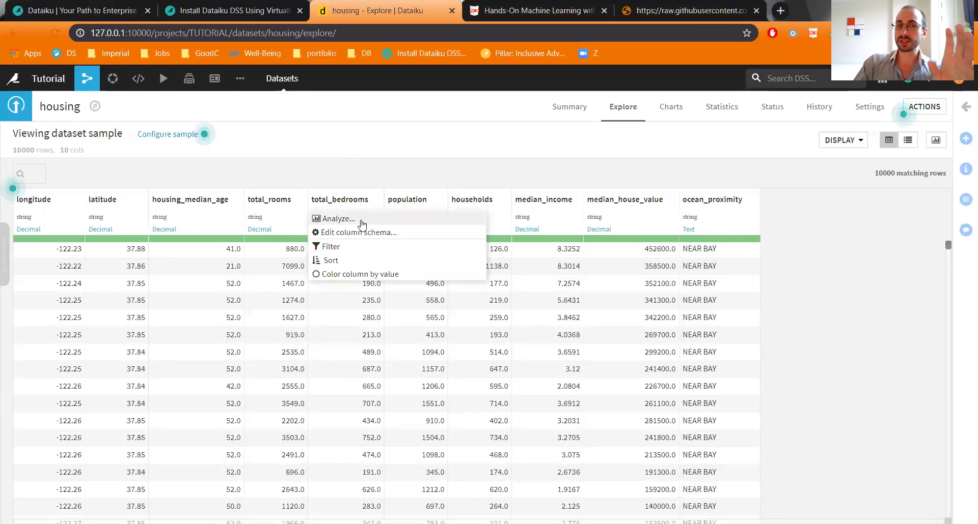
click(363, 220)
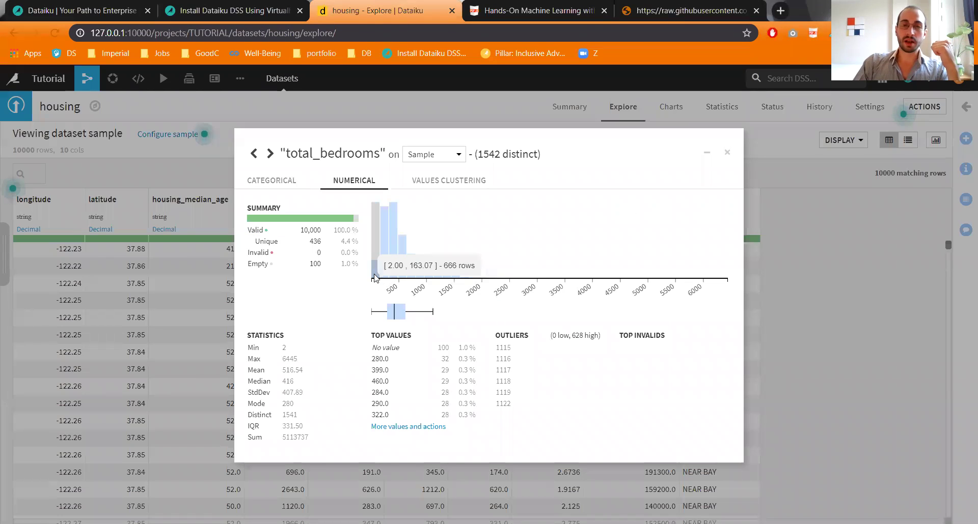
mouse_move(393, 277)
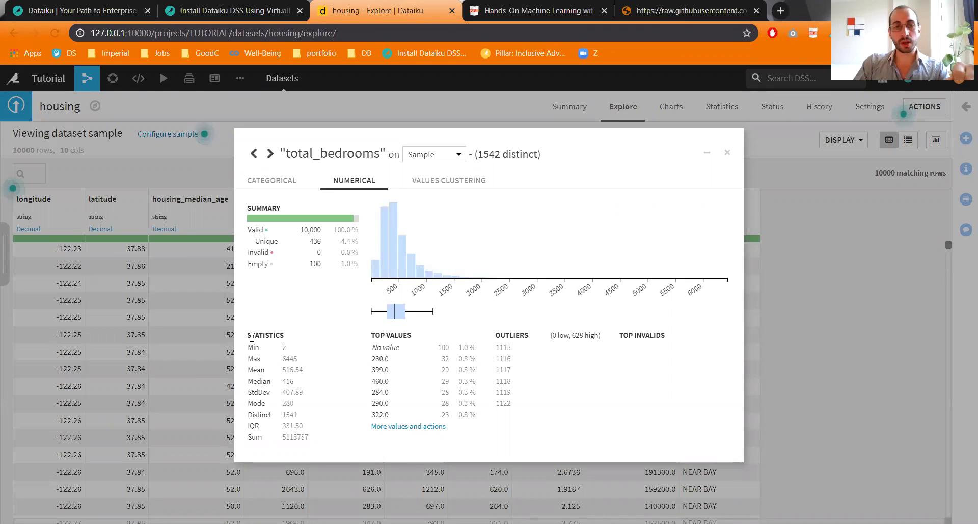
drag(251, 337, 314, 446)
drag(248, 263, 359, 270)
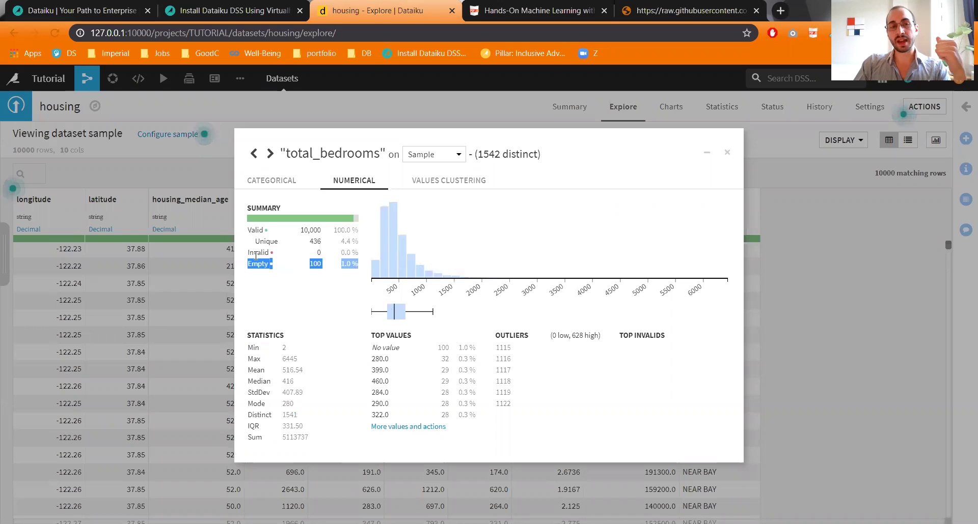
drag(255, 254, 320, 253)
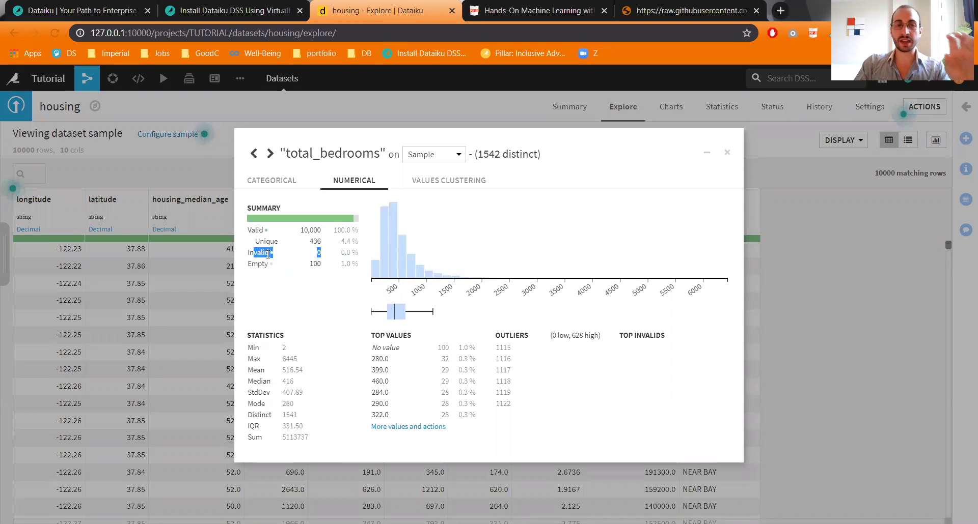
click(726, 152)
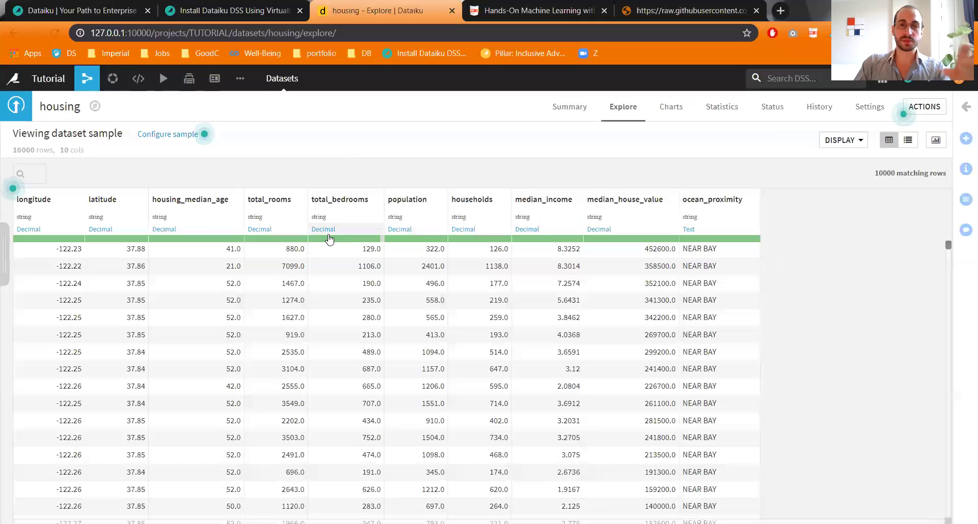
click(334, 287)
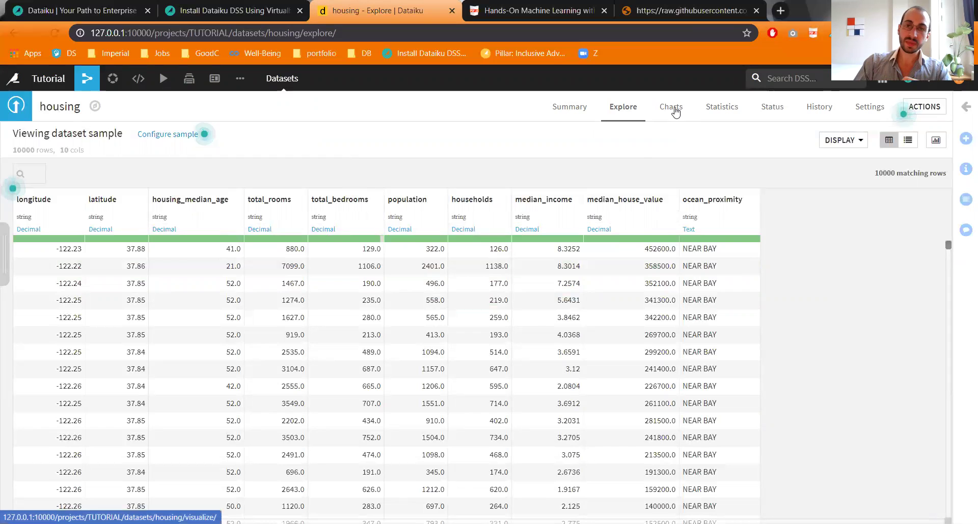
Step: Make a scatter plot of housing with longitude on X and latitude on Y
click(675, 112)
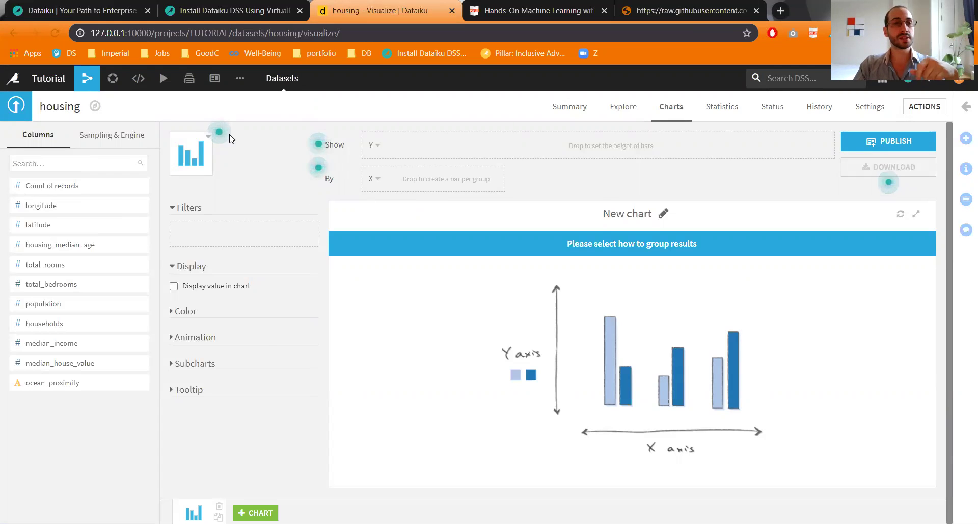
click(201, 151)
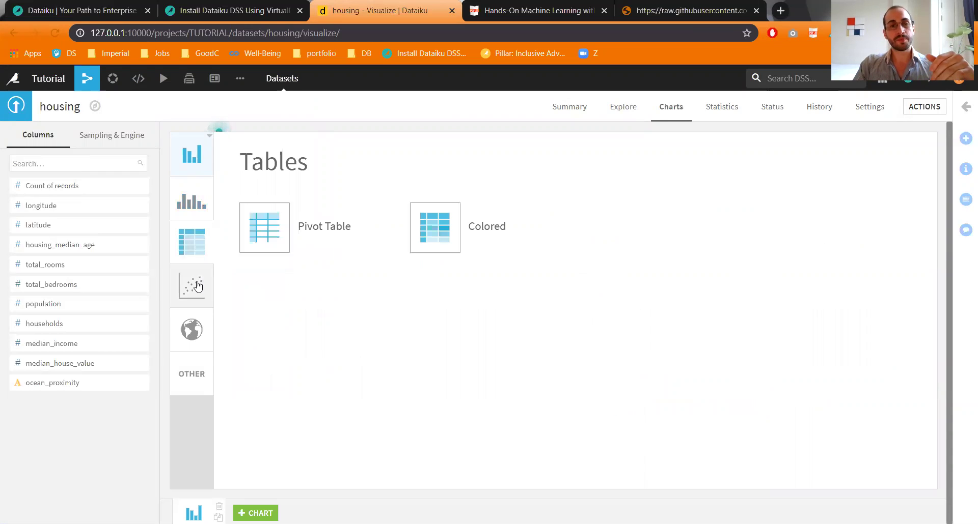
mouse_move(191, 285)
click(259, 259)
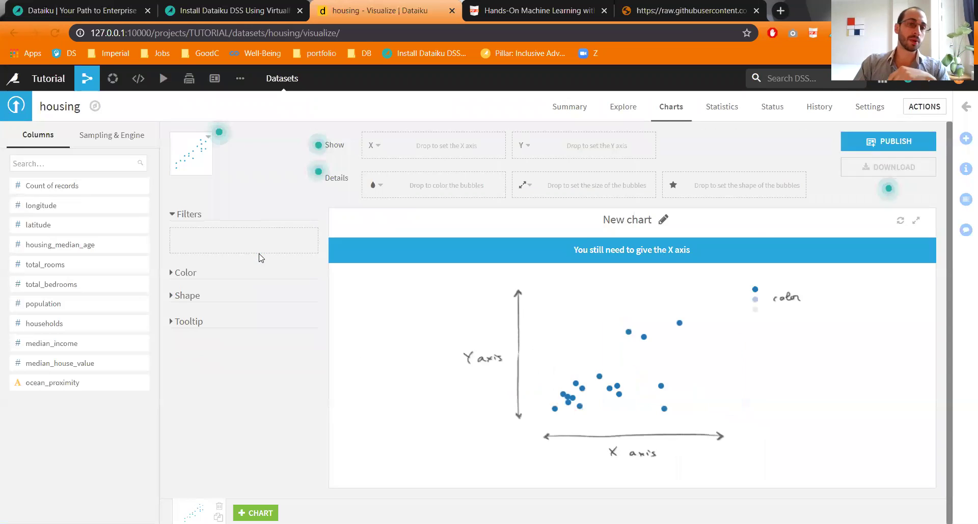
double_click(62, 207)
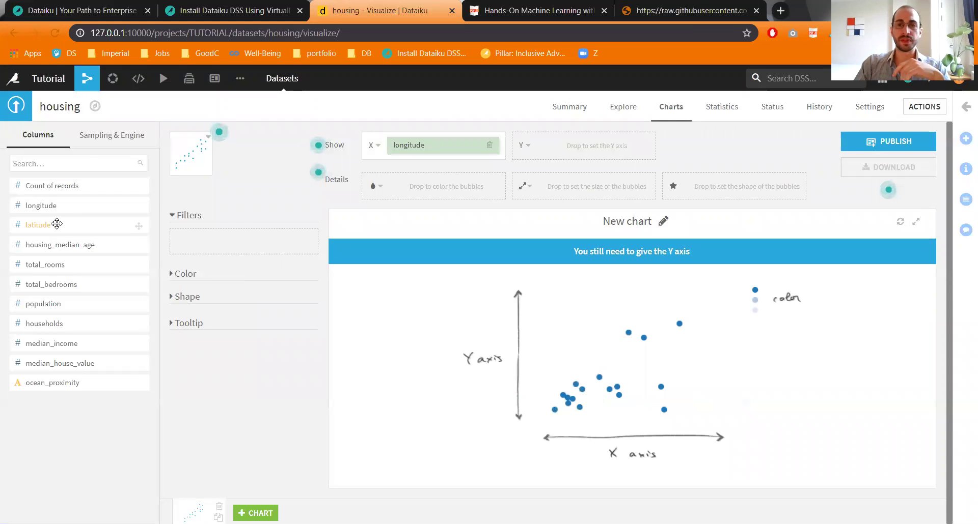
double_click(57, 224)
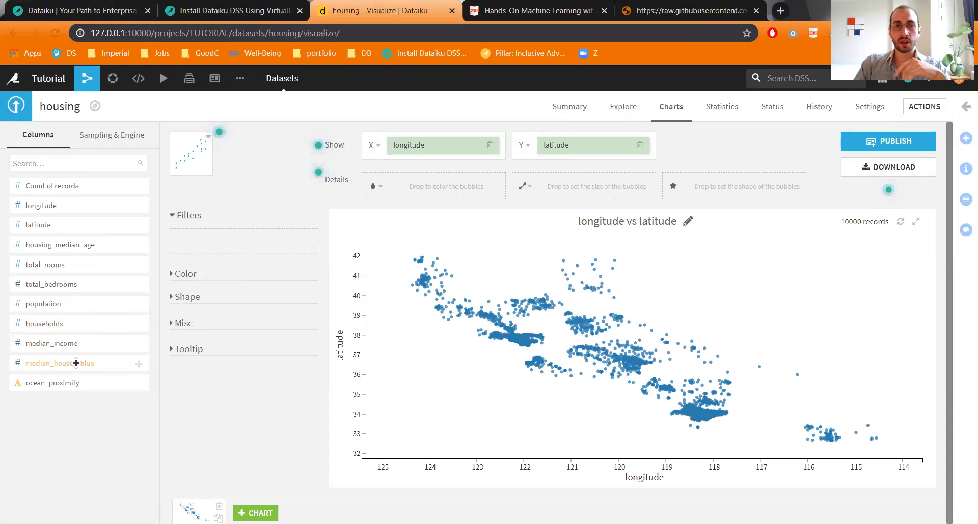
Step: Colour the points by median_house_value using the Magma palette
drag(77, 363, 433, 187)
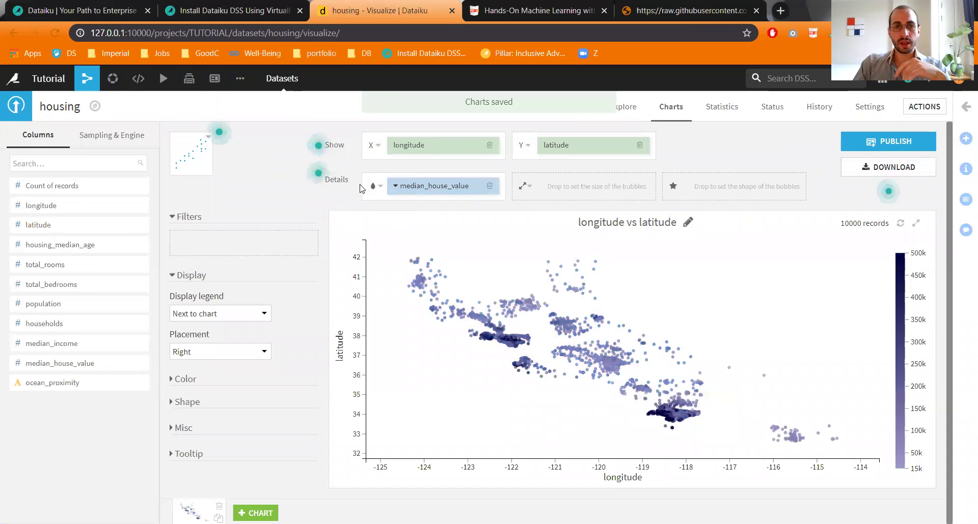
click(375, 186)
click(433, 268)
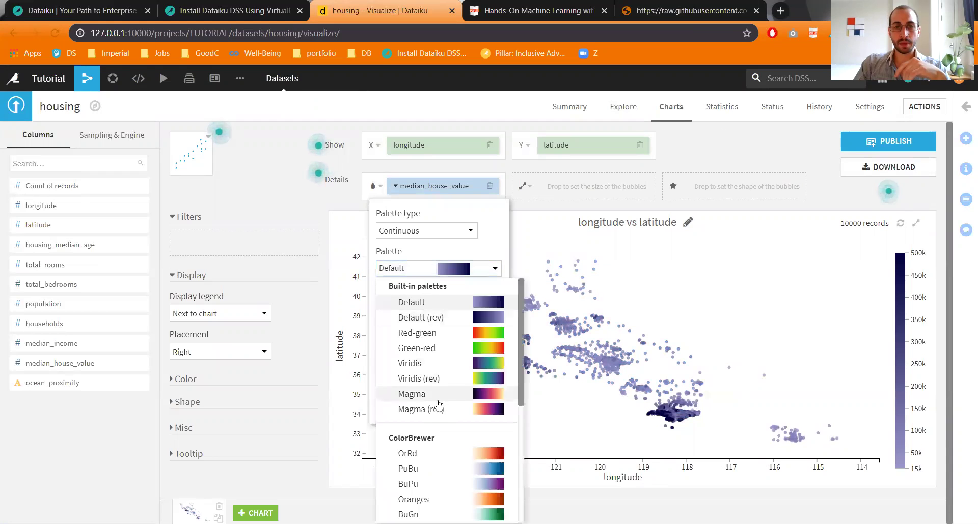
click(437, 400)
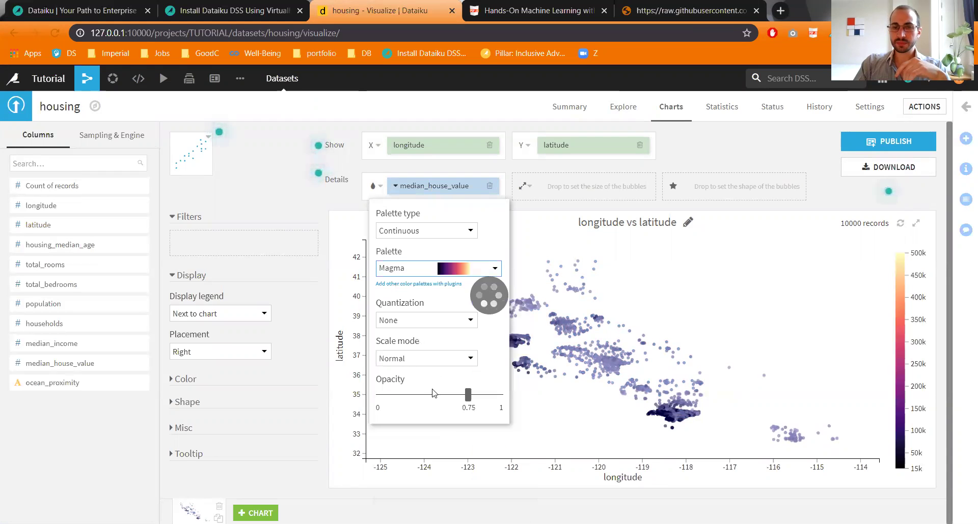
click(376, 188)
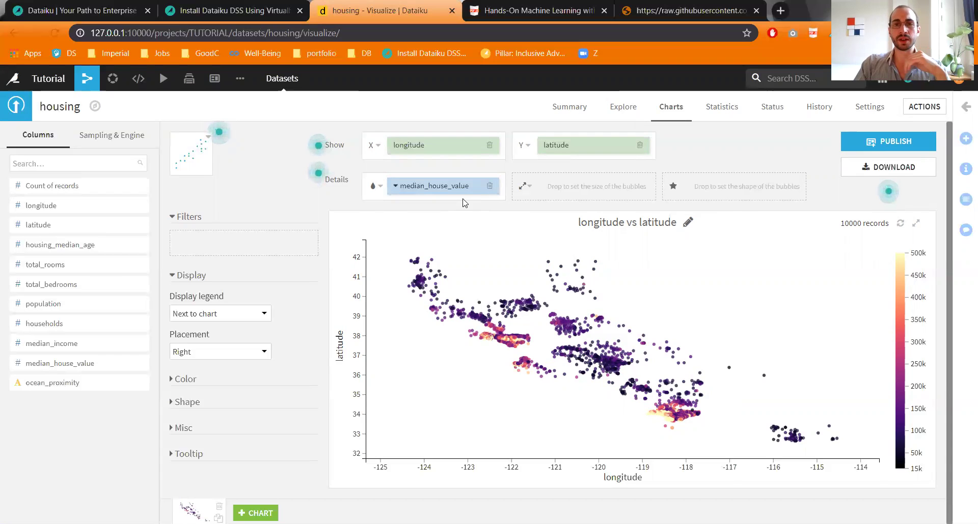
Step: Look over the housing dataset summary, then return to its Explore table
click(621, 107)
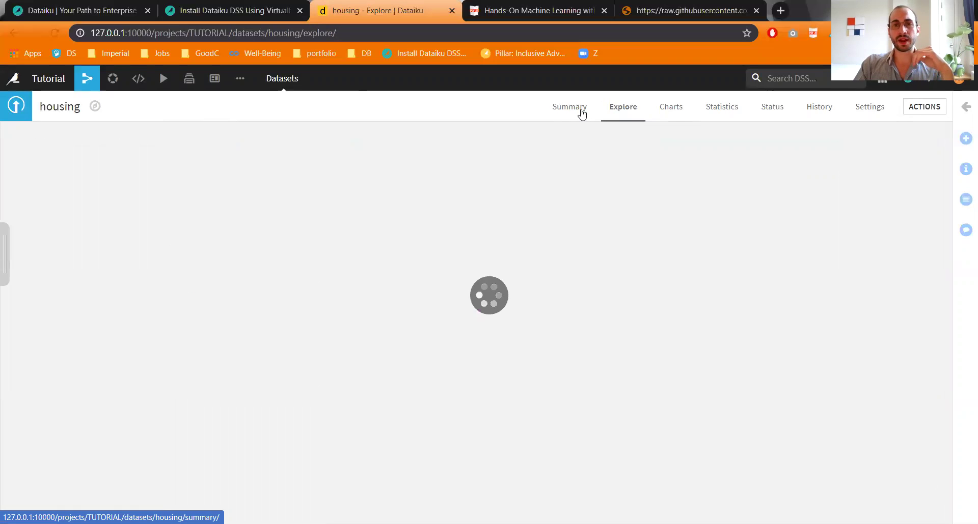
click(582, 112)
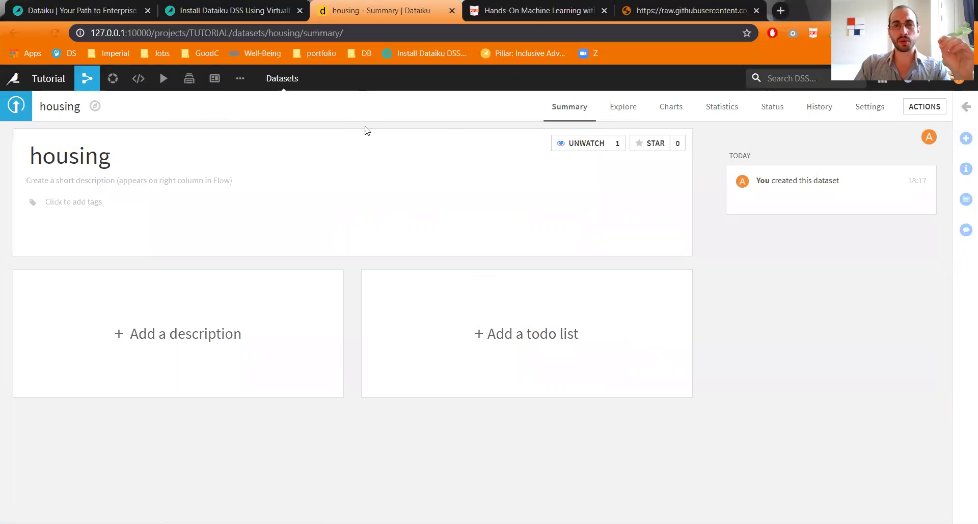
click(633, 112)
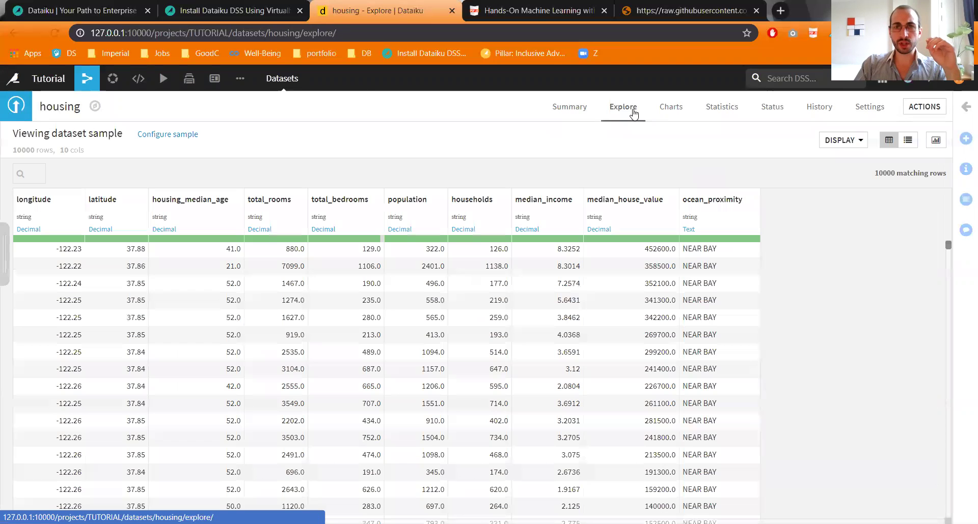
Step: Confirm the sample uses First records sampling, then go to the project Flow
click(155, 137)
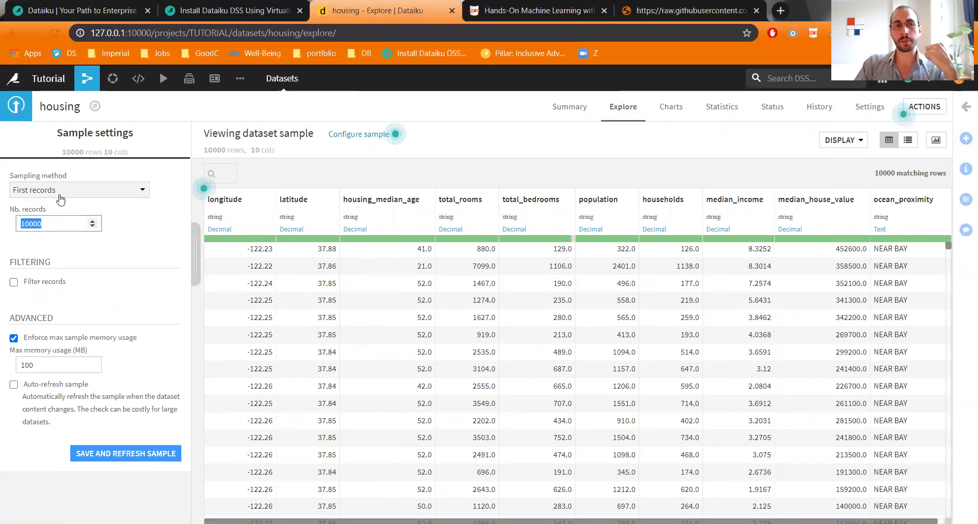
click(60, 200)
click(66, 214)
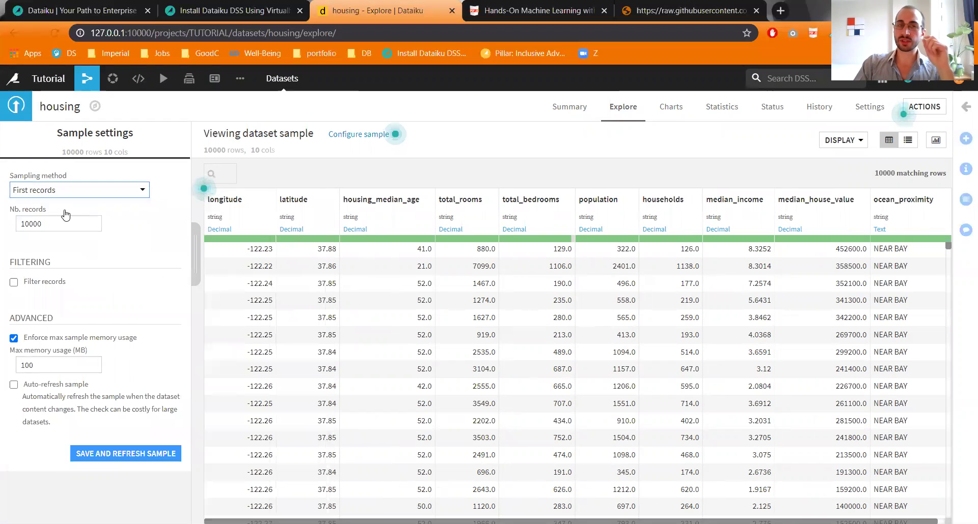
click(359, 135)
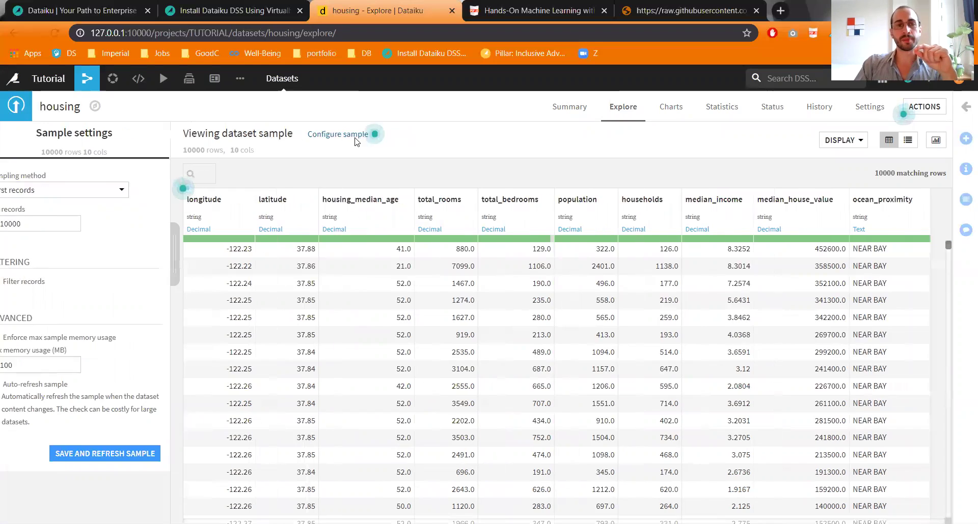
mouse_move(87, 80)
click(91, 102)
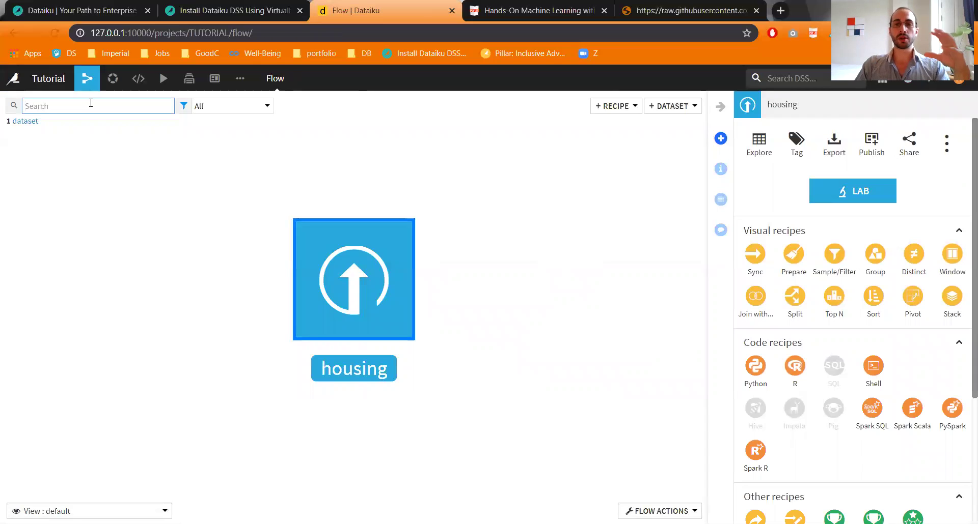
Step: Select the housing dataset in the Flow to list its Visual and Code recipes
drag(354, 281, 283, 305)
drag(201, 256, 90, 262)
click(242, 269)
click(146, 306)
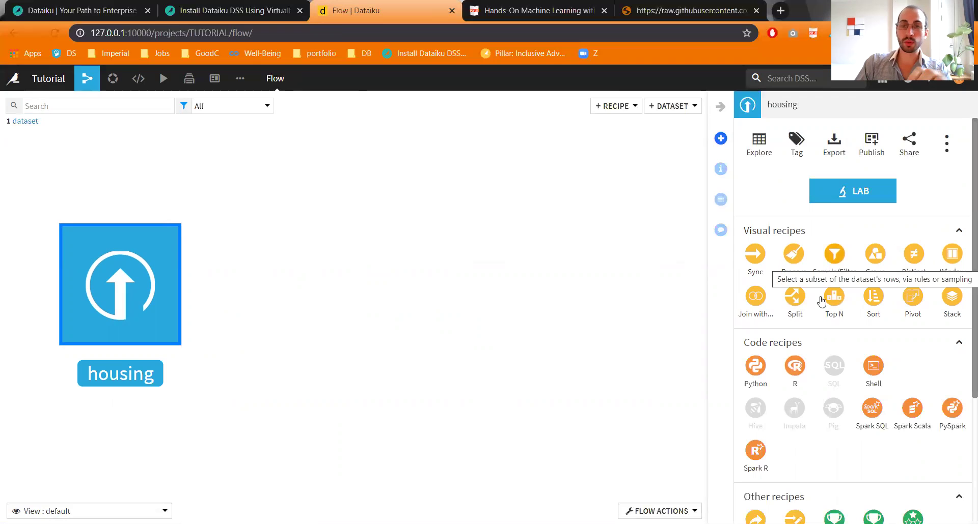
scroll(820, 351, down, 2)
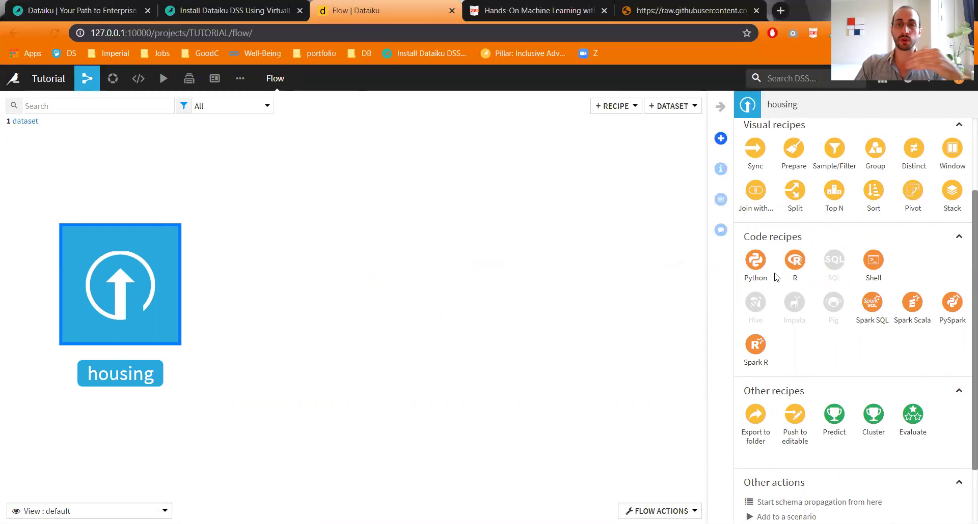
scroll(777, 277, down, 2)
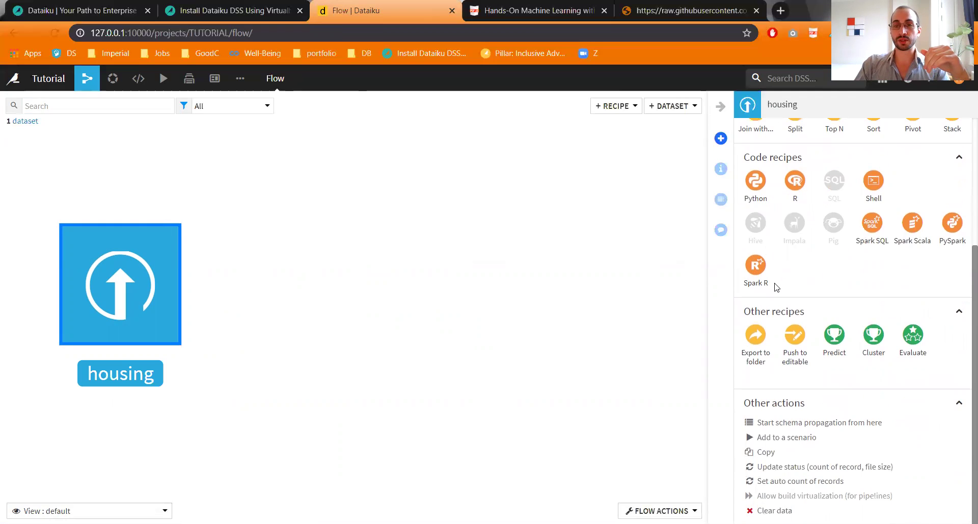
scroll(773, 283, up, 5)
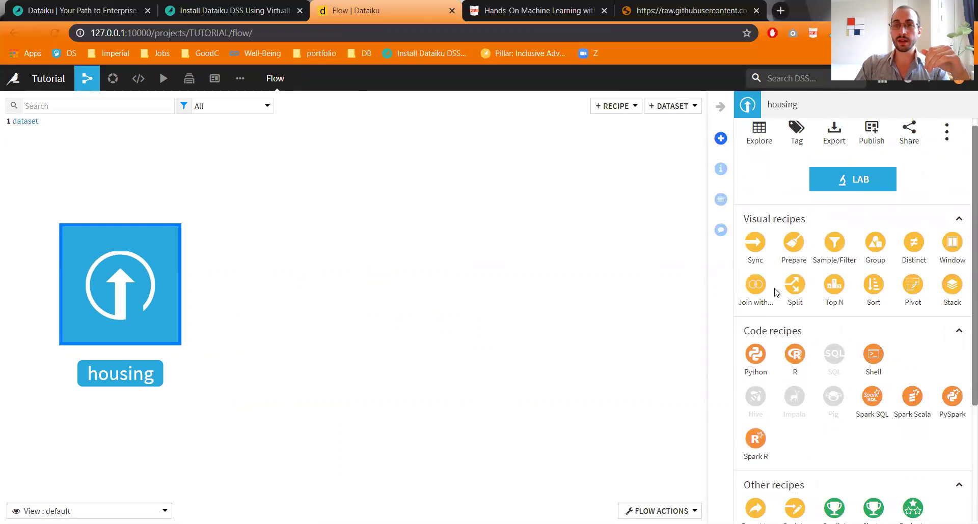
Step: Create a Prepare recipe on housing with output dataset housing_prepared
click(792, 256)
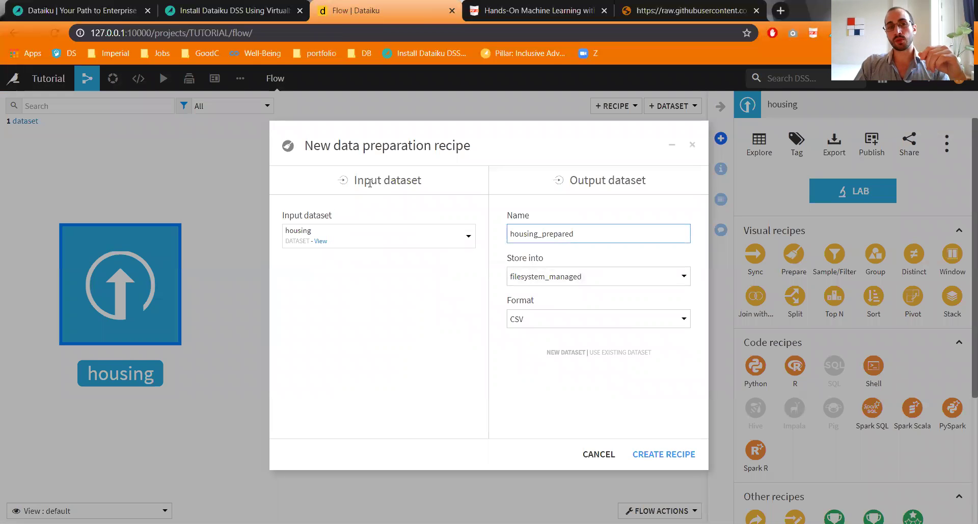
drag(355, 180, 396, 181)
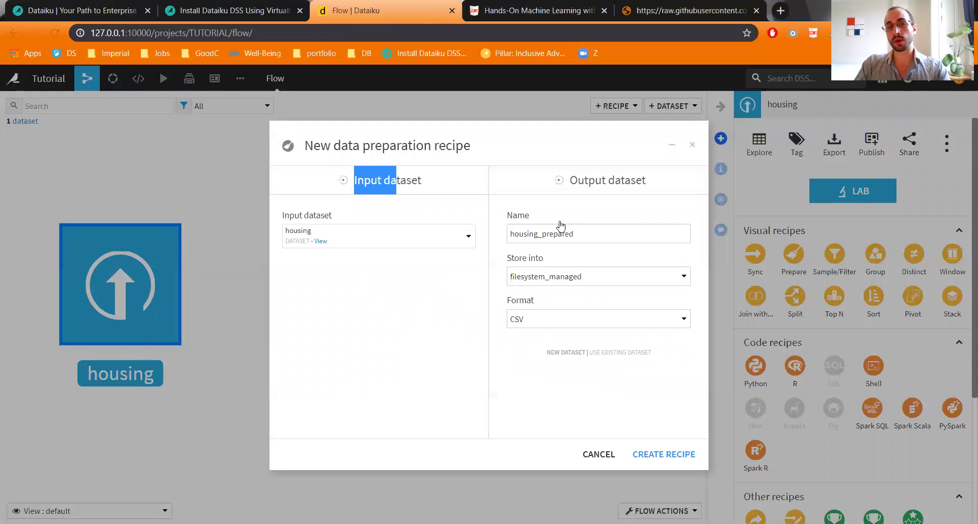
drag(534, 234, 534, 283)
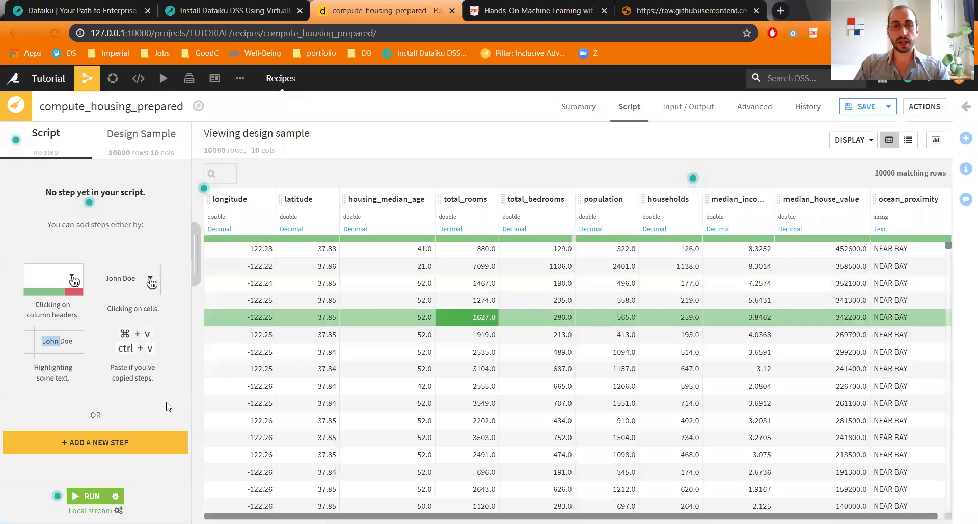
Step: Add a Filter data step removing rows where total_bedrooms is empty
click(98, 444)
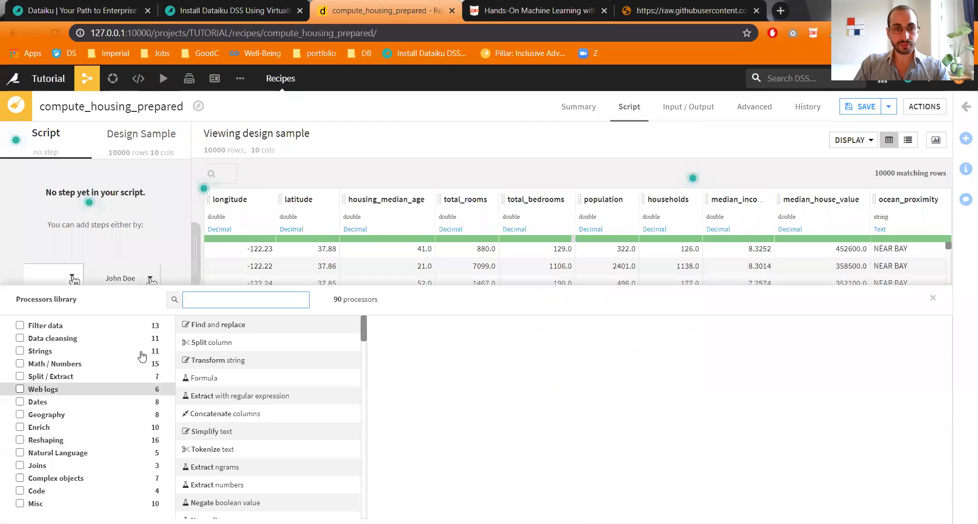
click(79, 327)
scroll(233, 435, down, 1)
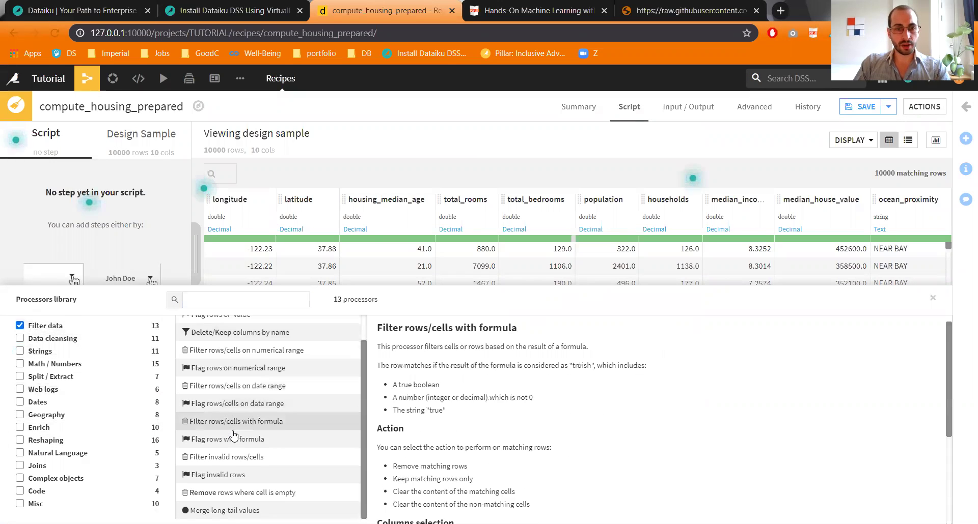
click(228, 494)
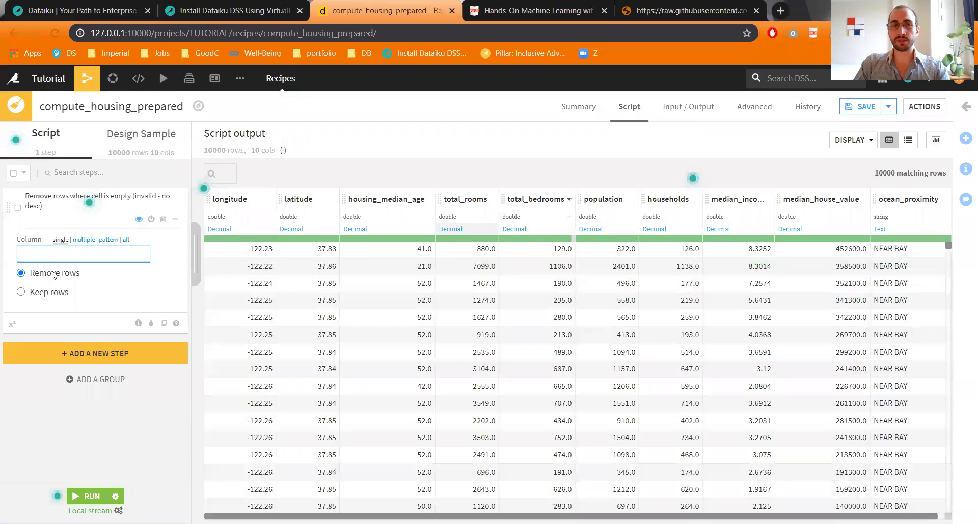
text(total)
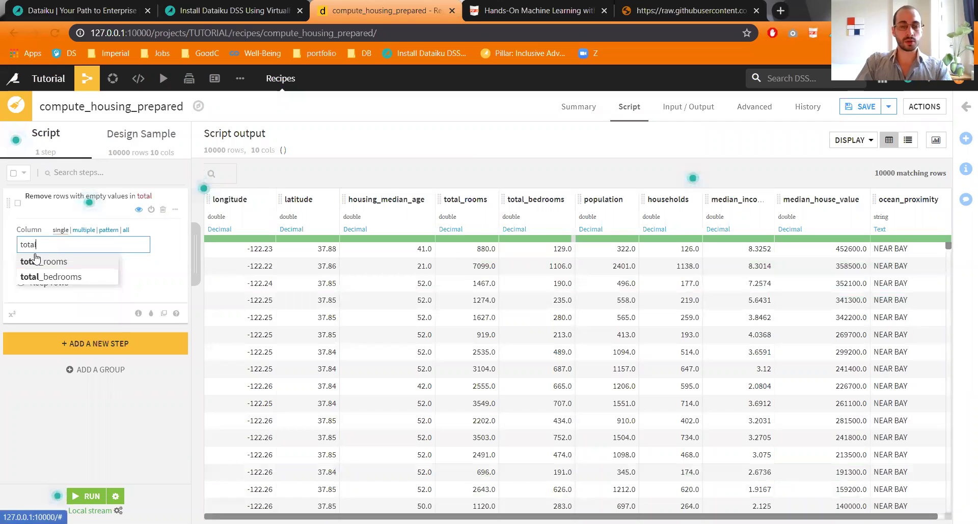
key(Down)
key(Tab)
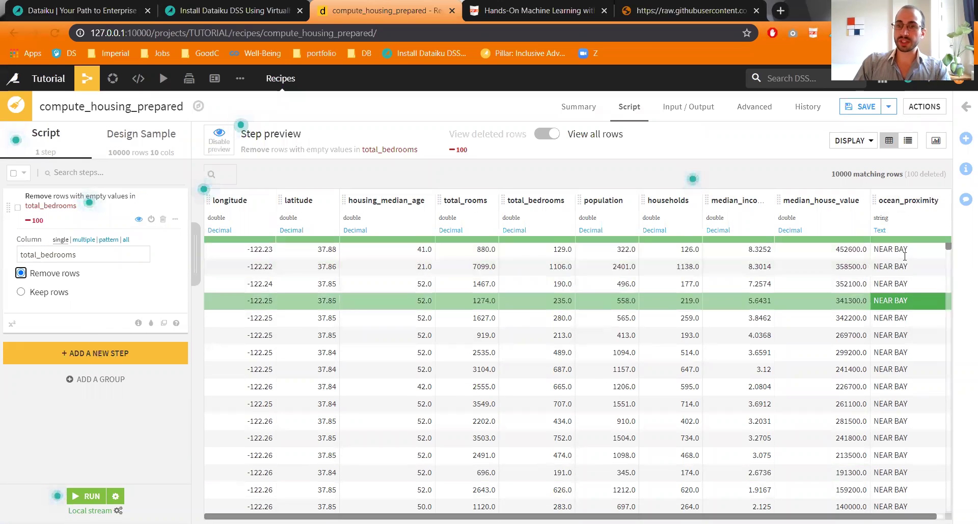
Step: Add an Unfold step creating dummy columns from ocean_proximity
click(58, 361)
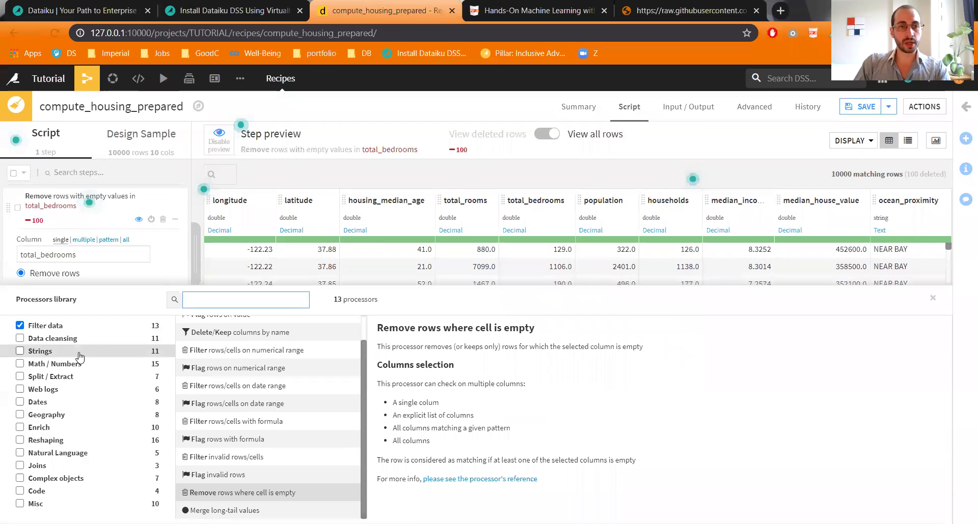
click(29, 327)
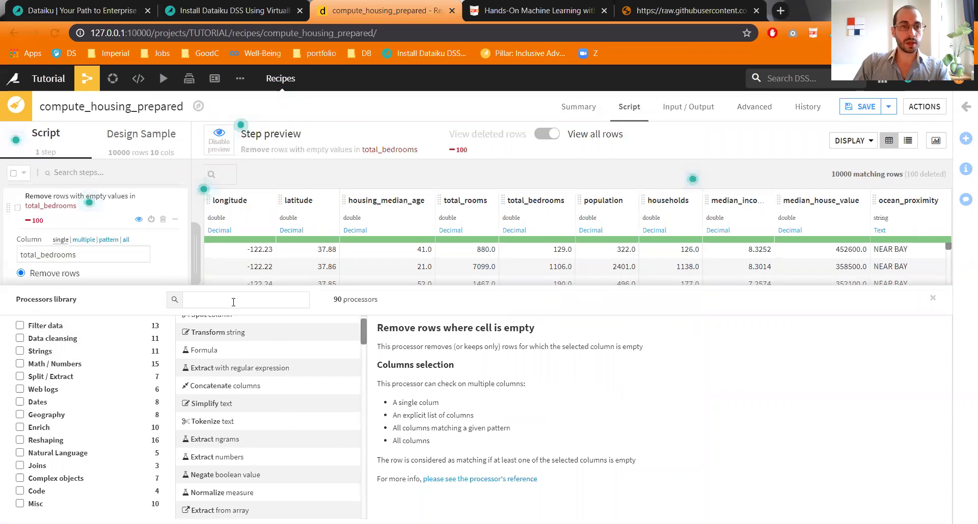
text(dummi)
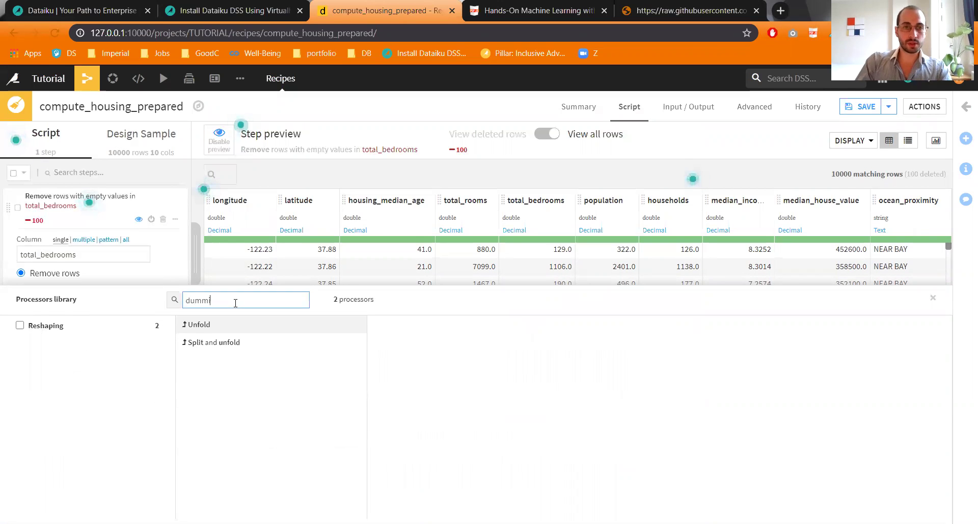
click(213, 331)
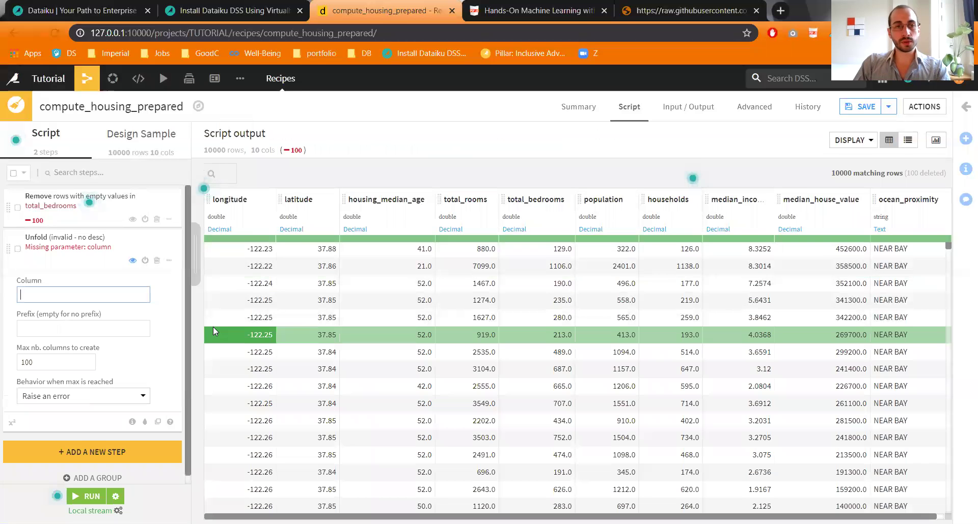
text(ocean)
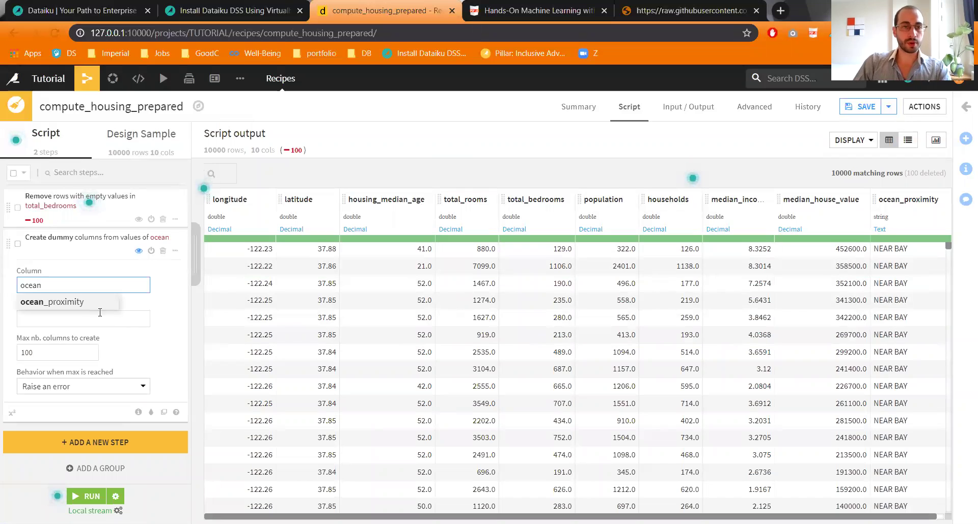
click(79, 304)
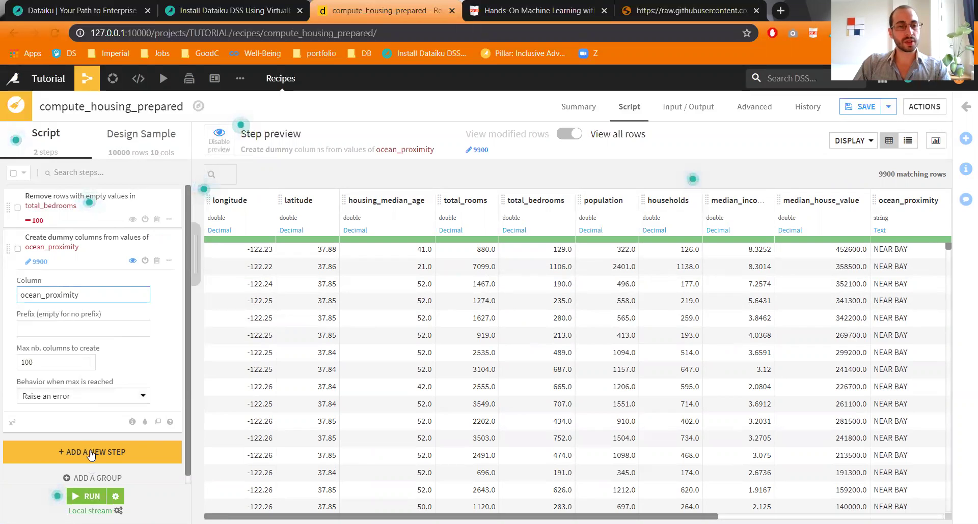
Step: Add a Delete/Keep columns by name step removing ocean_proximity
click(92, 452)
double_click(192, 301)
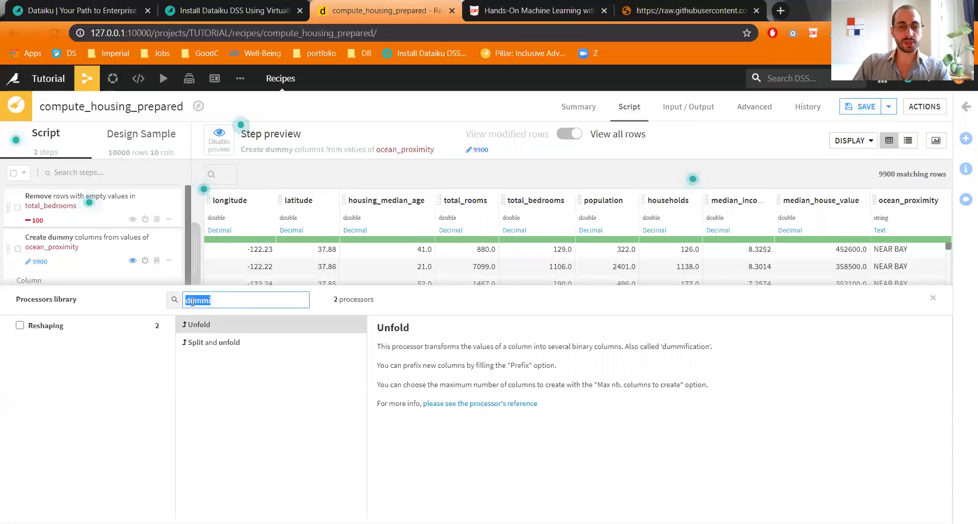
text(dele)
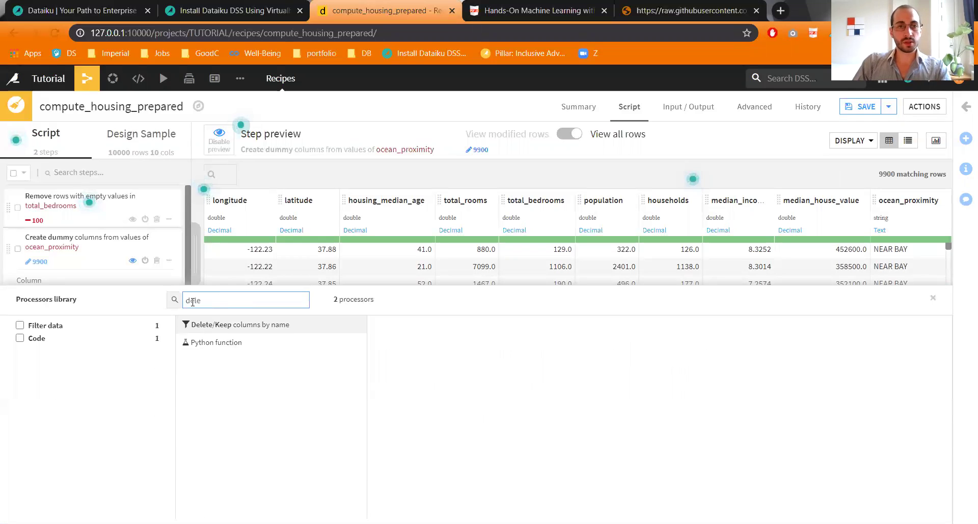
click(224, 325)
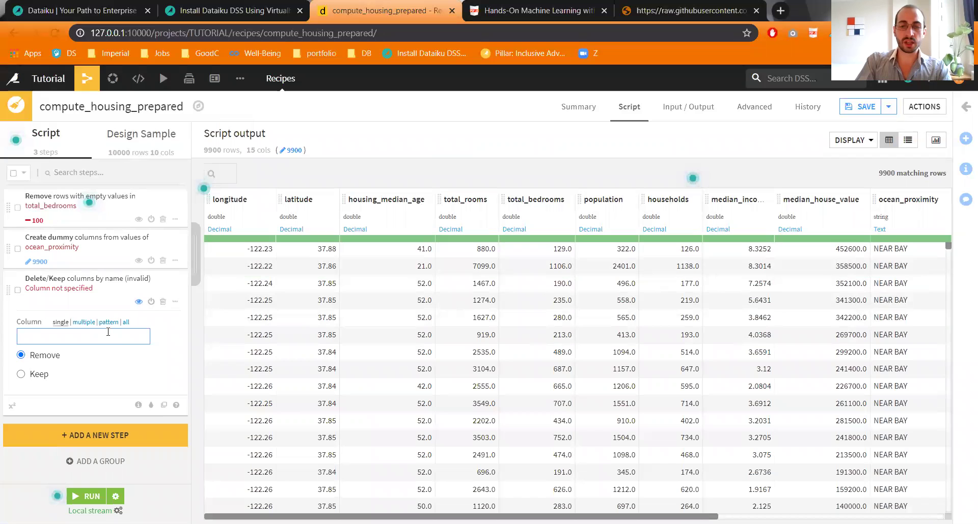
text(oce)
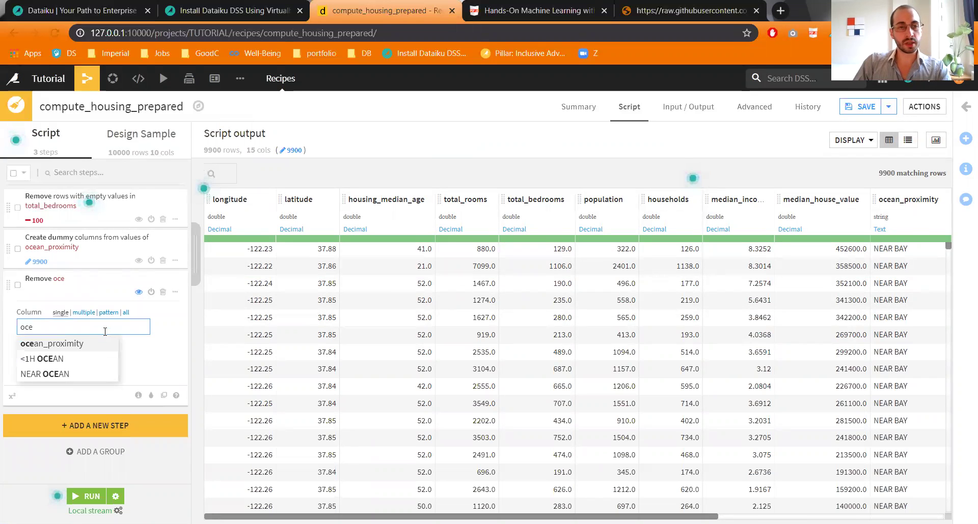
click(91, 344)
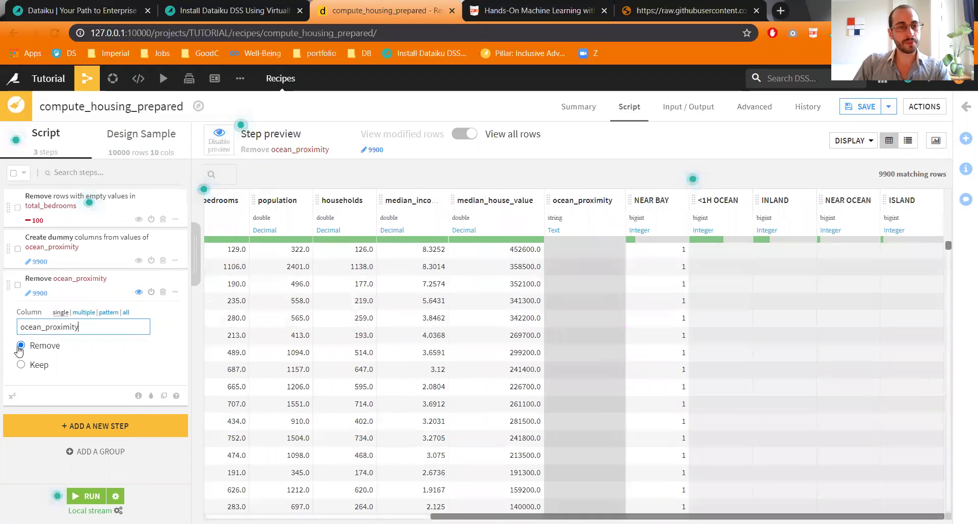
Step: Run the recipe with schema changes accepted, then view housing feeding housing_prepared in the Flow
click(93, 503)
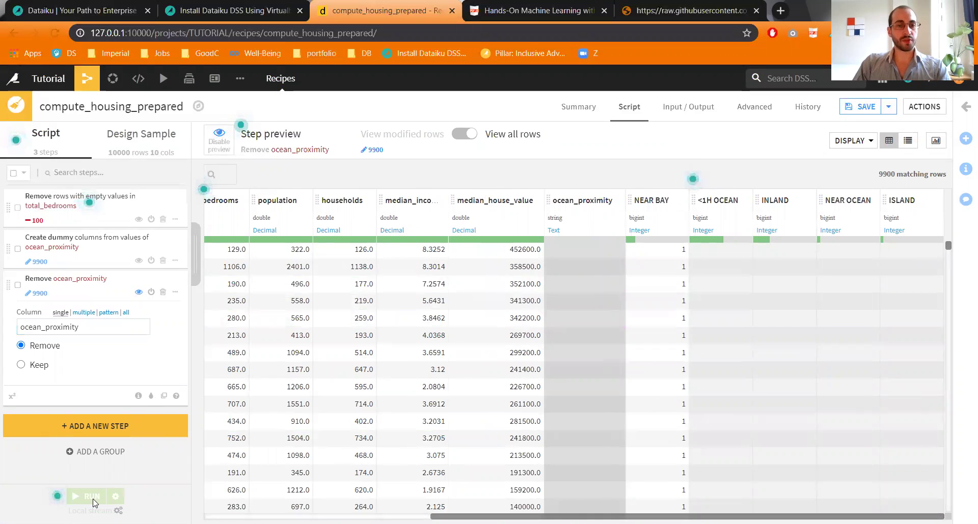
key(Return)
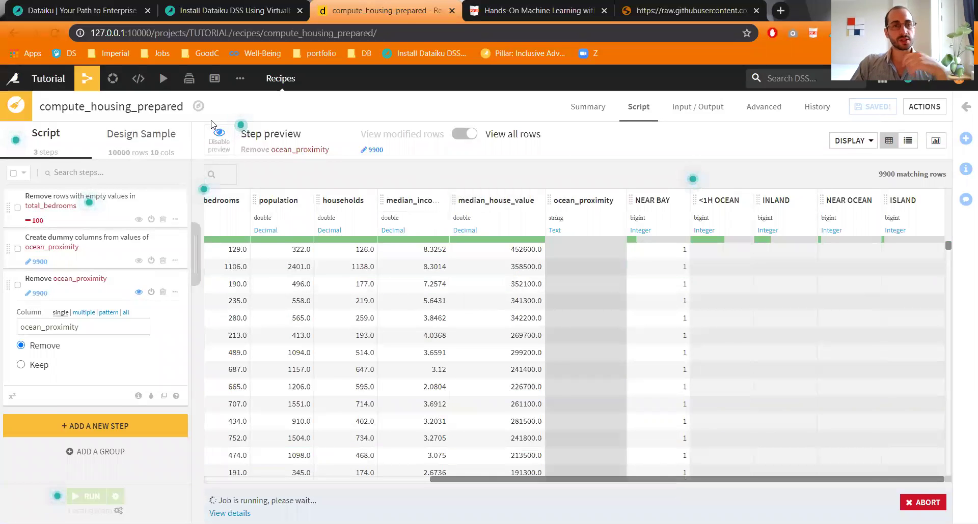
mouse_move(85, 79)
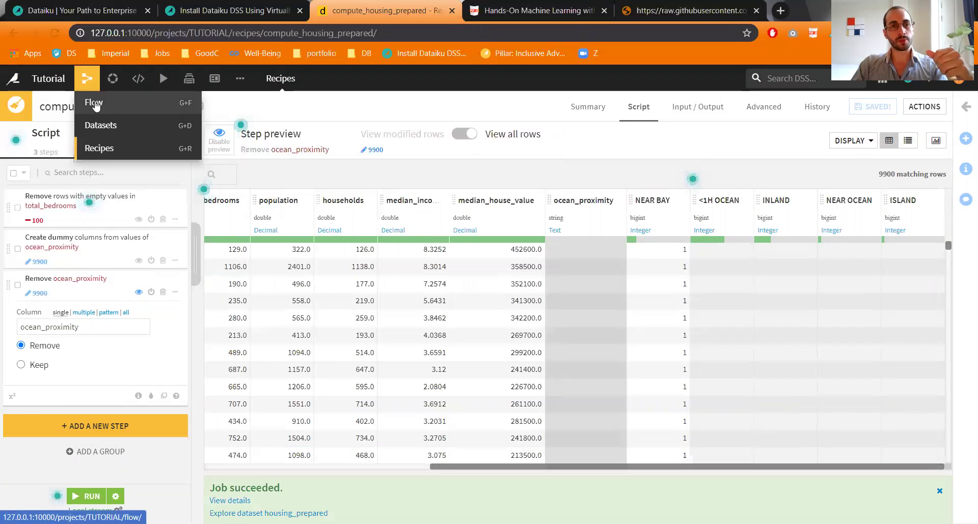
click(92, 102)
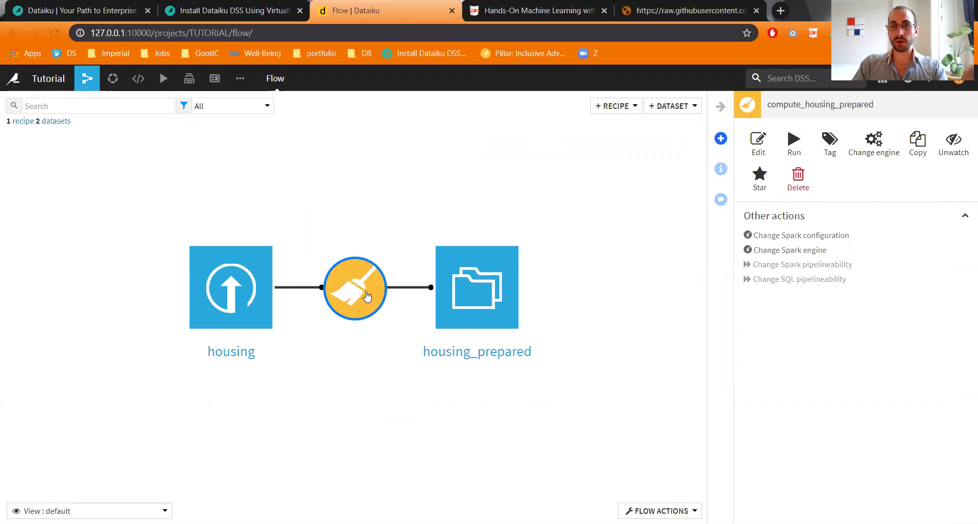
drag(487, 296, 333, 301)
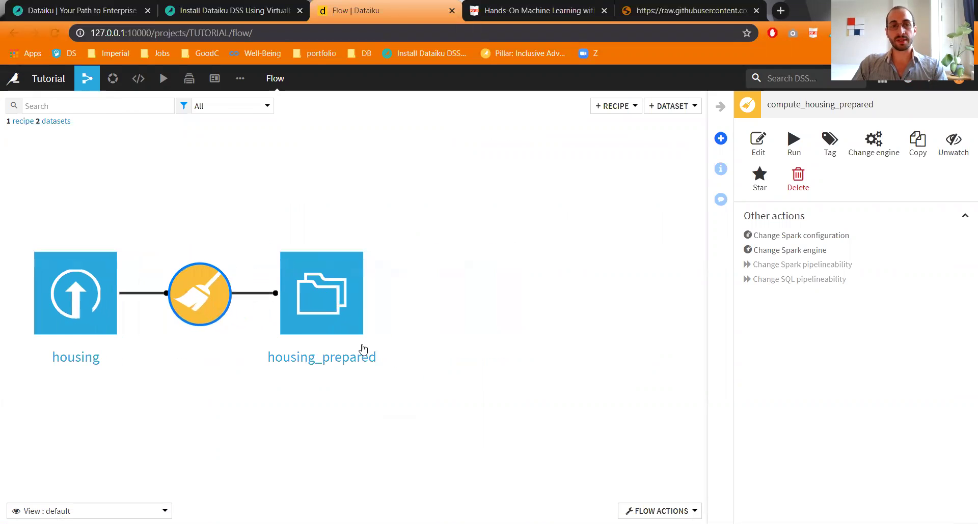
click(507, 281)
Step: Create a split recipe on housing_prepared with new output datasets Train and Test
click(319, 312)
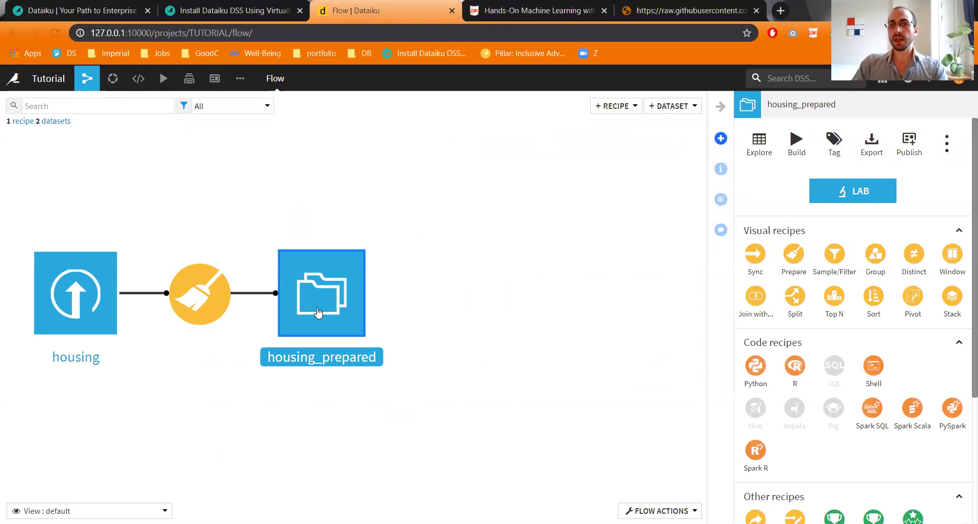
drag(318, 312, 304, 317)
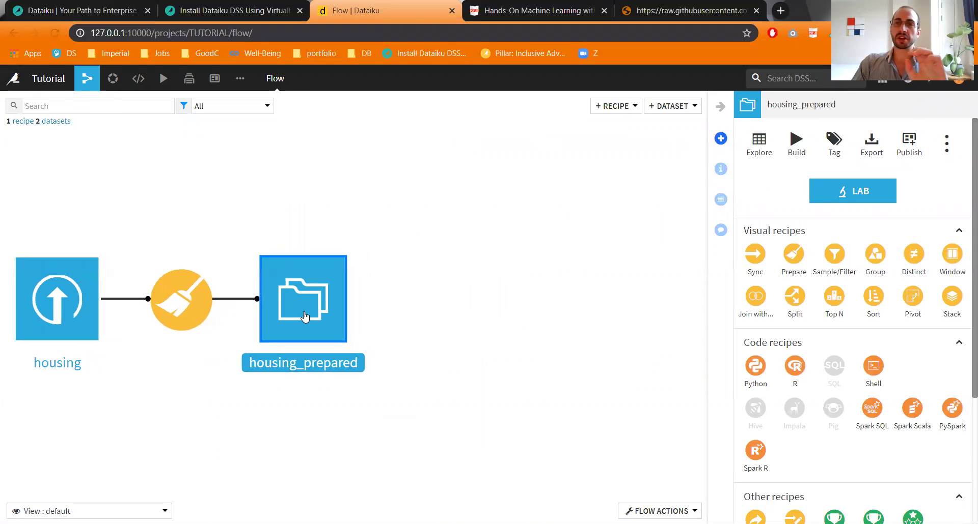
click(794, 297)
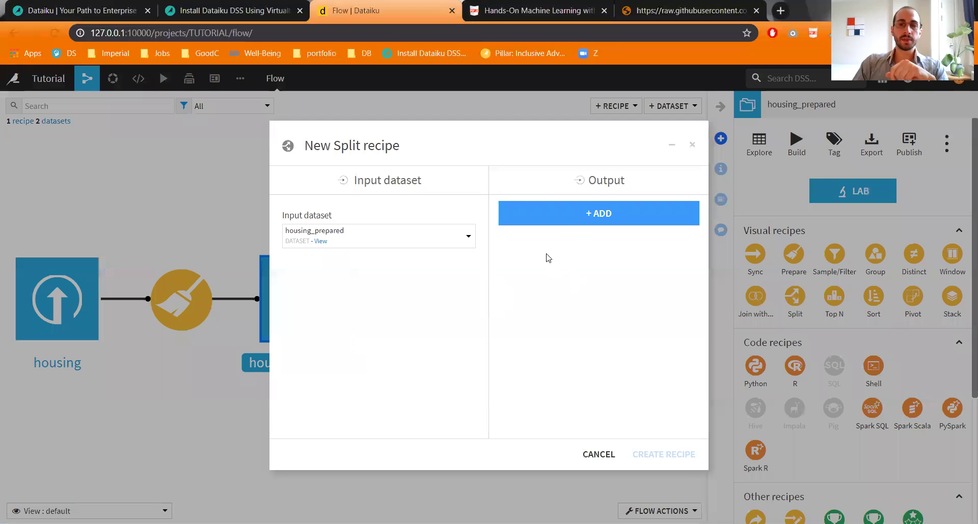
click(577, 216)
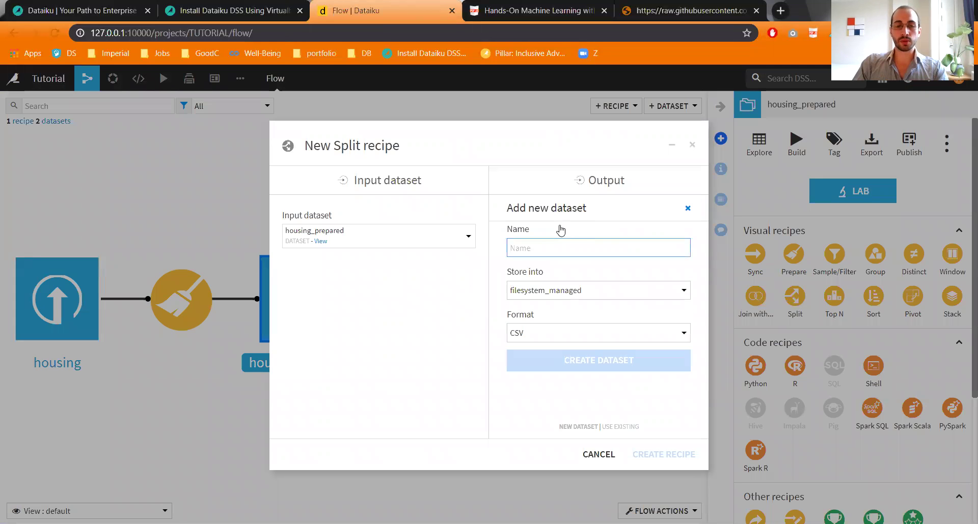
text(Train)
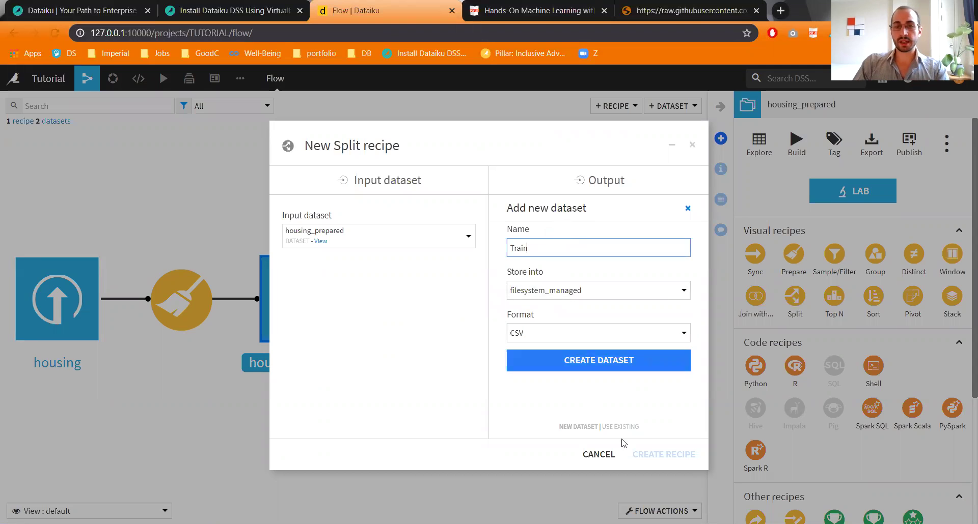
click(630, 365)
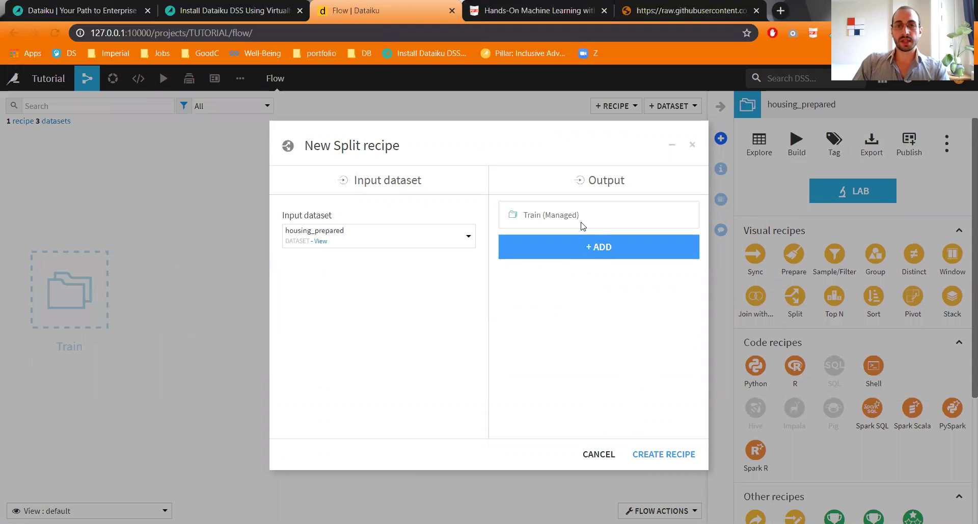
click(578, 243)
text(test)
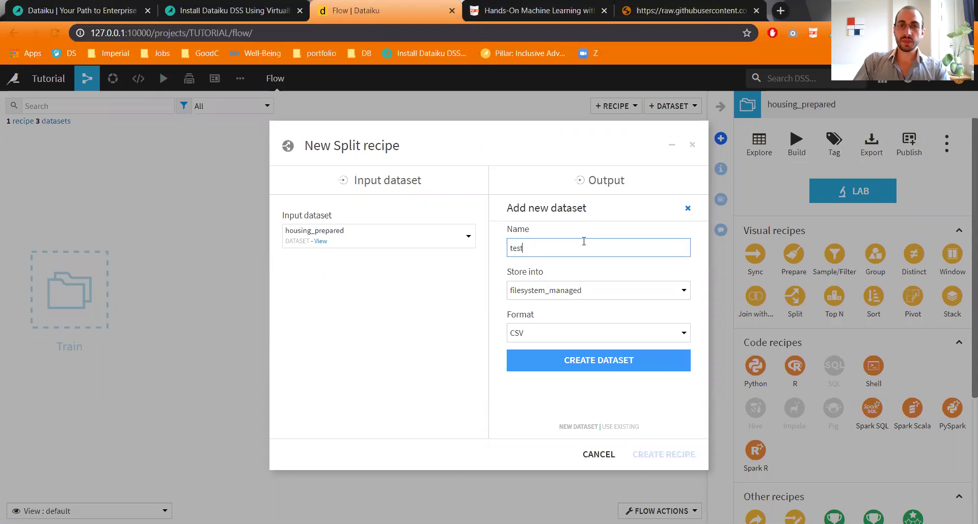
key(BackSpace)
text(Test)
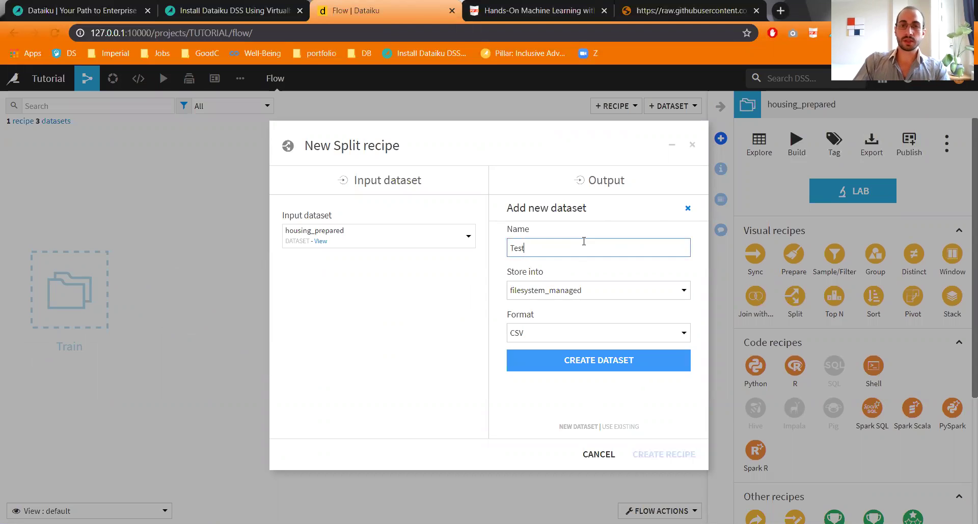
key(Return)
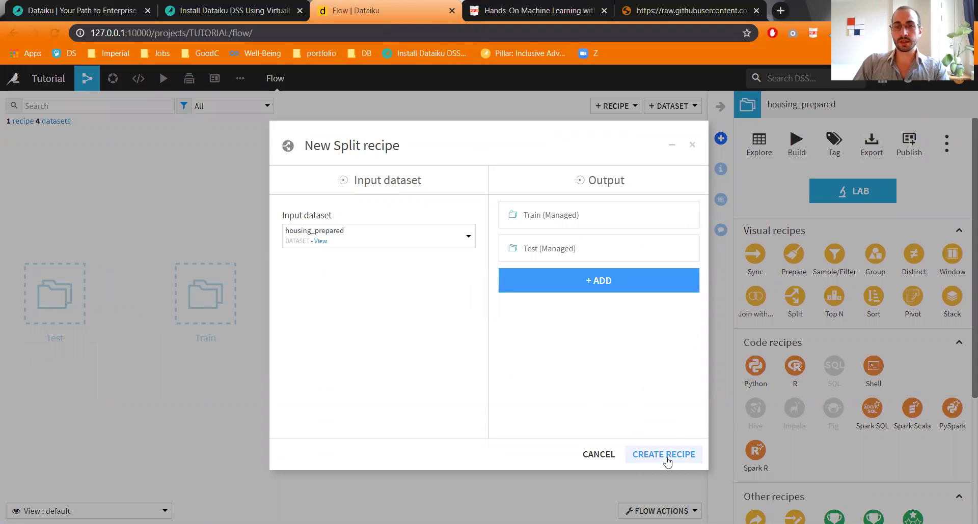
click(664, 455)
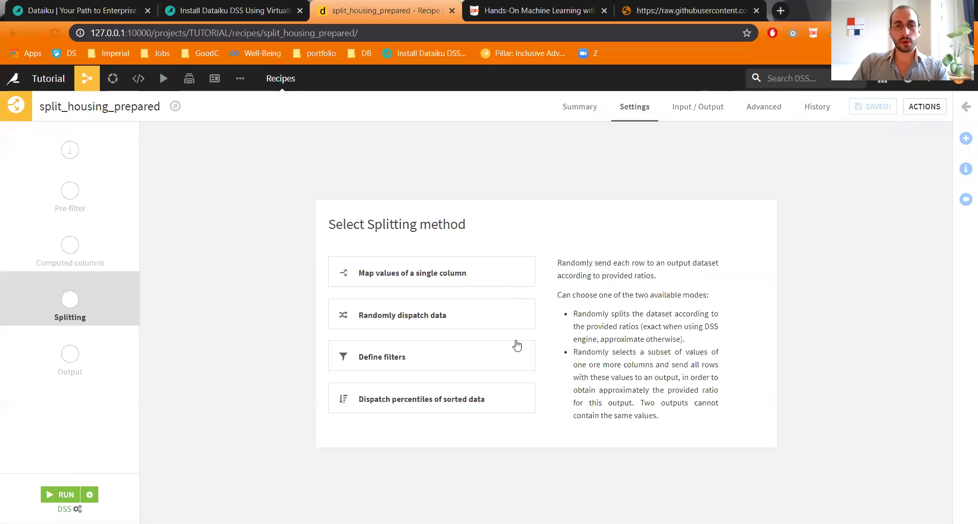
Step: Randomly dispatch 70% of rows to Train and 30% to Test with seed 42, then run
click(428, 315)
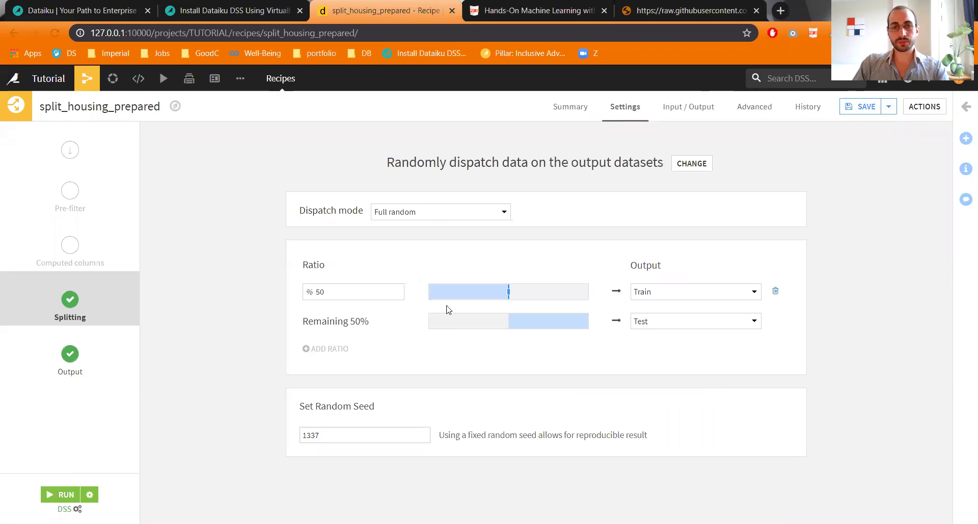
drag(508, 291, 541, 293)
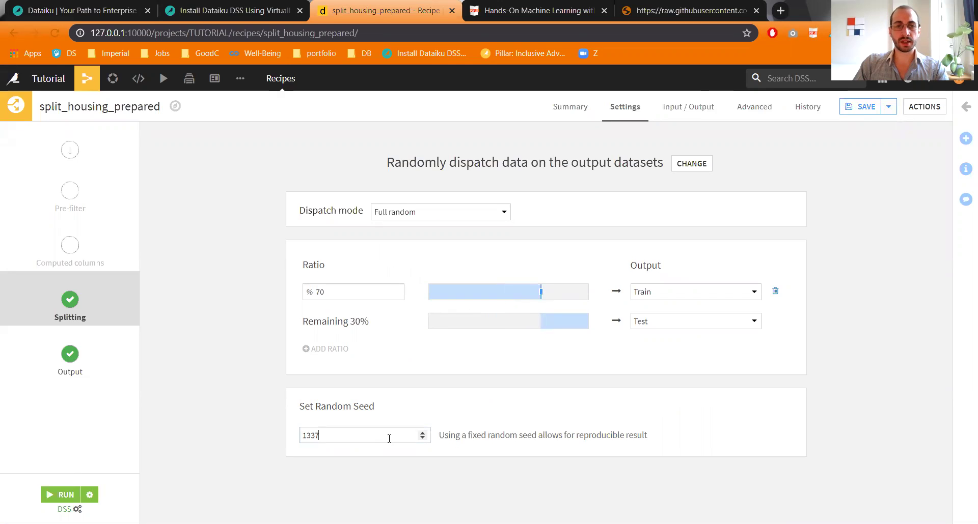
drag(389, 439, 244, 447)
text(42)
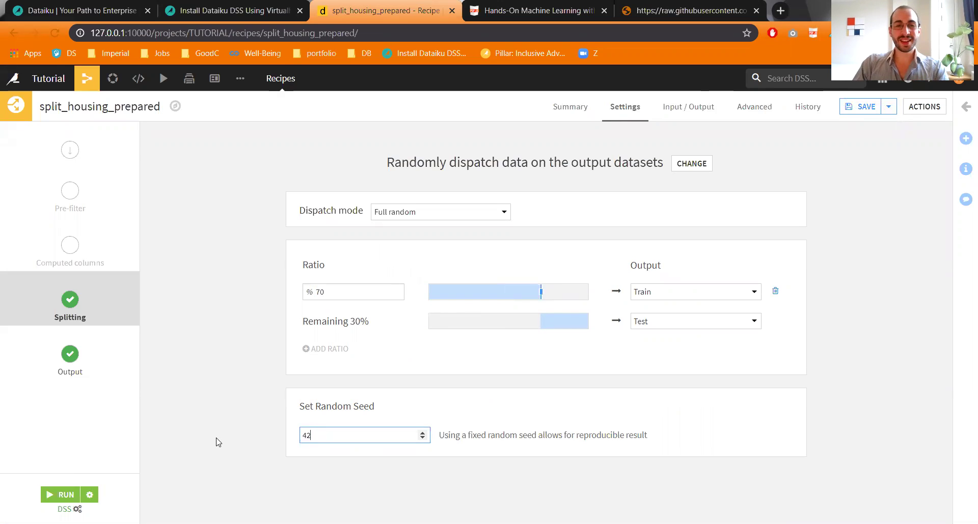
click(60, 495)
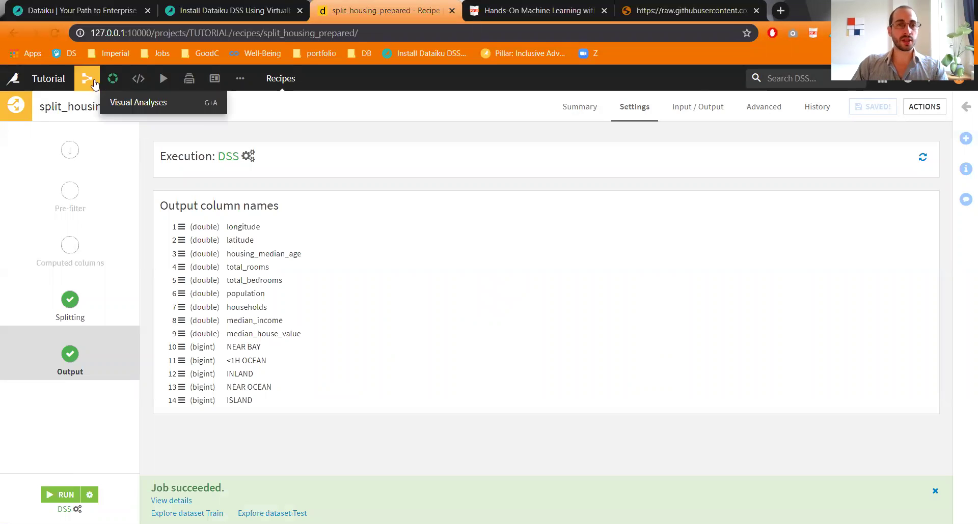
Step: Return to the Flow, bring Train and Test into view, and select the Train dataset
mouse_move(87, 79)
click(94, 102)
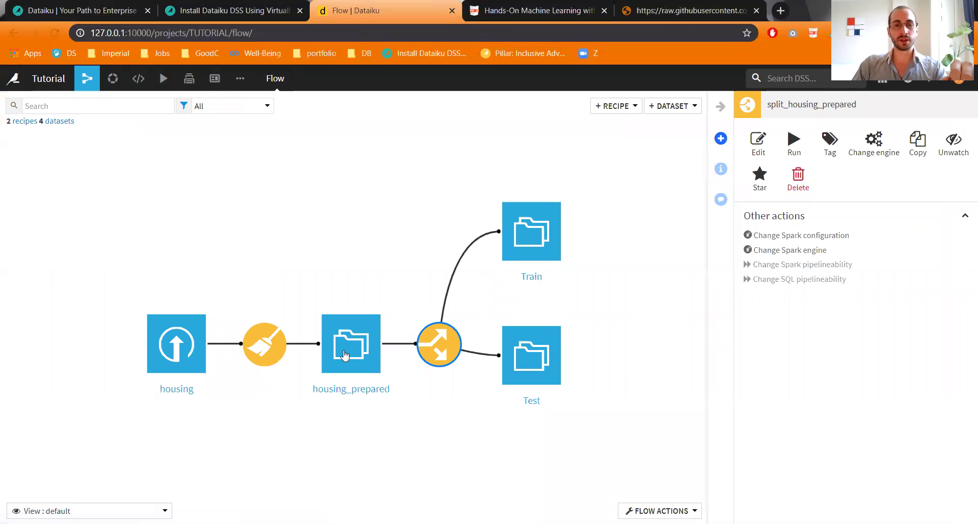
drag(368, 349, 237, 351)
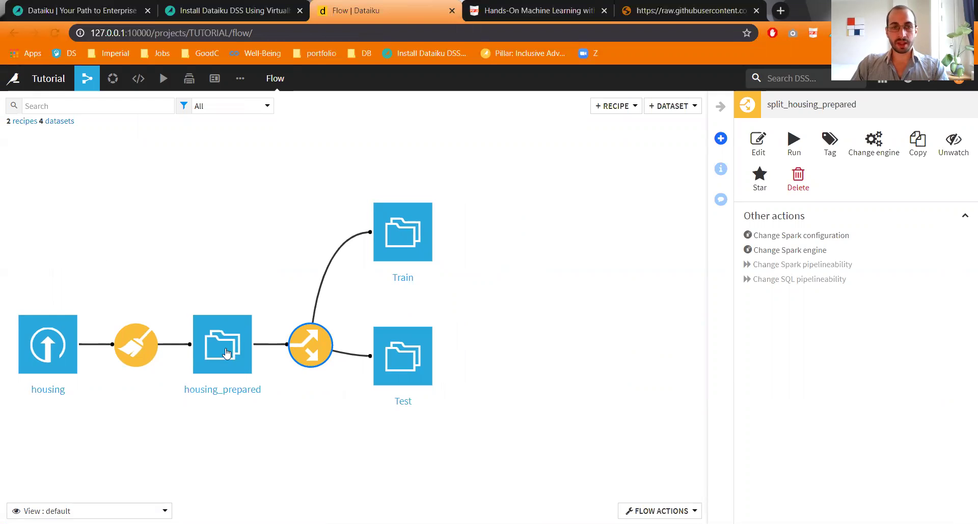
click(392, 251)
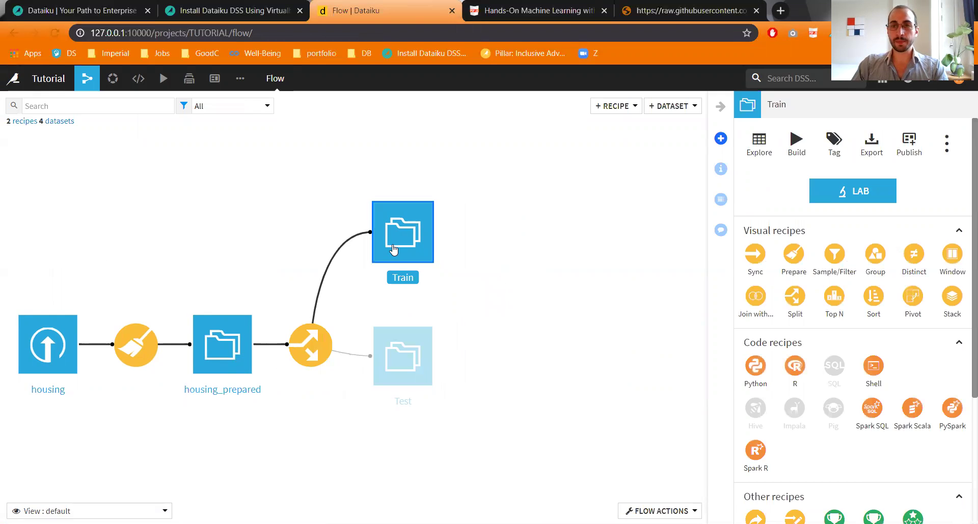
scroll(840, 326, down, 4)
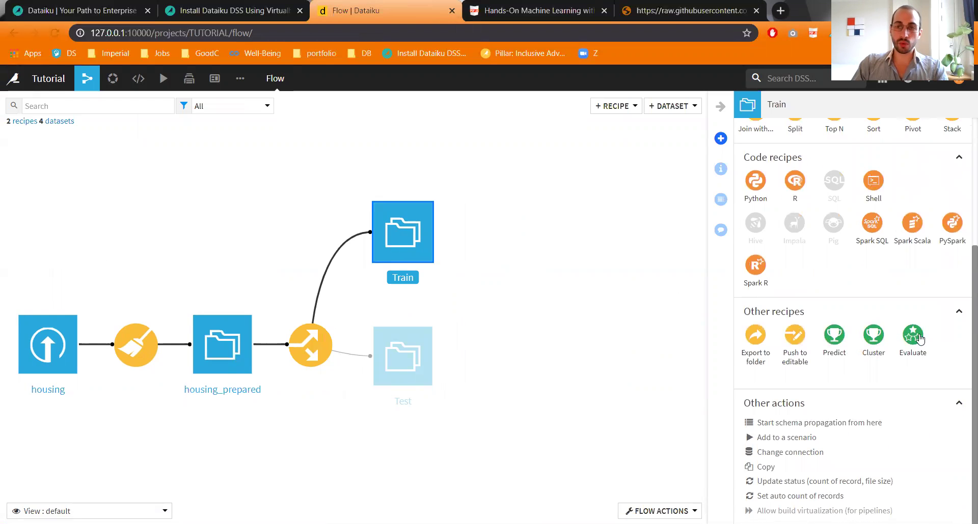
scroll(916, 347, up, 2)
scroll(917, 348, up, 2)
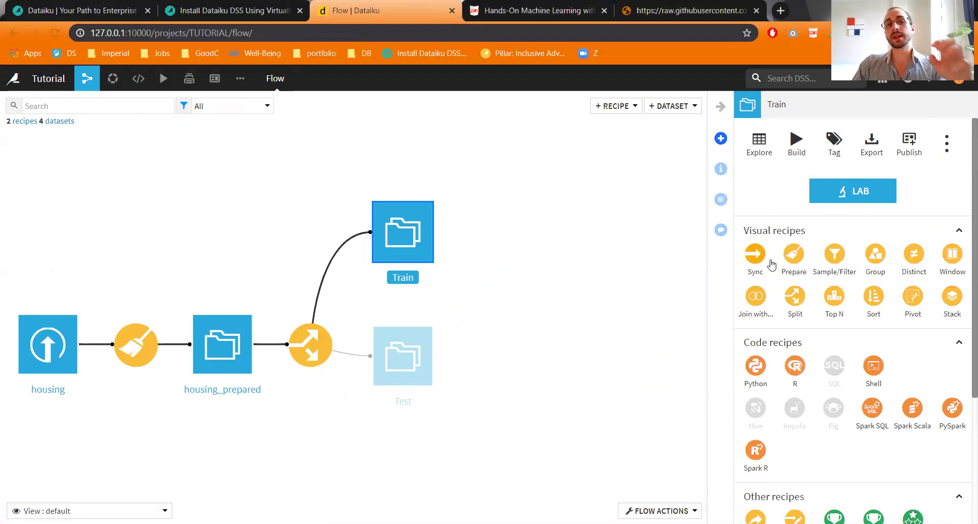
Step: Build an automated Quick Prototypes prediction analysis on Train targeting median_house_value
click(844, 192)
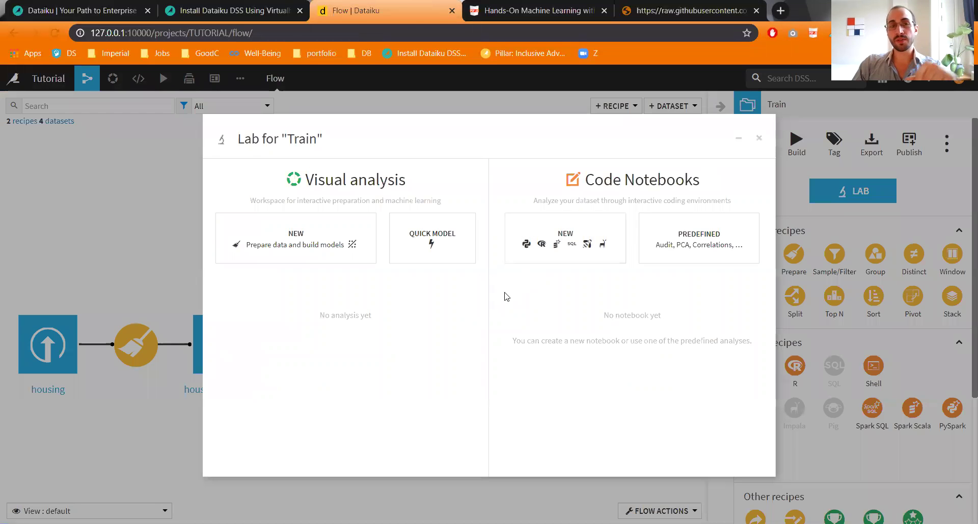
click(420, 243)
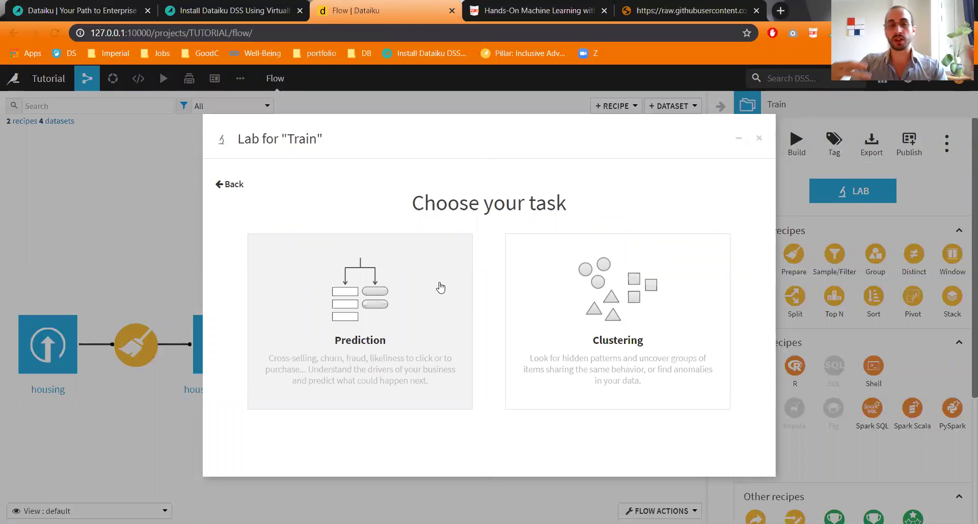
click(440, 288)
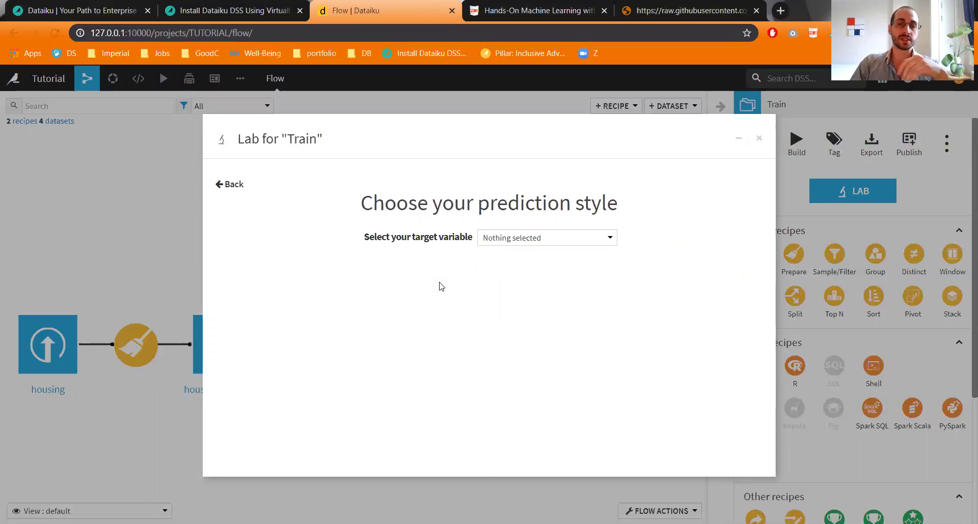
click(504, 247)
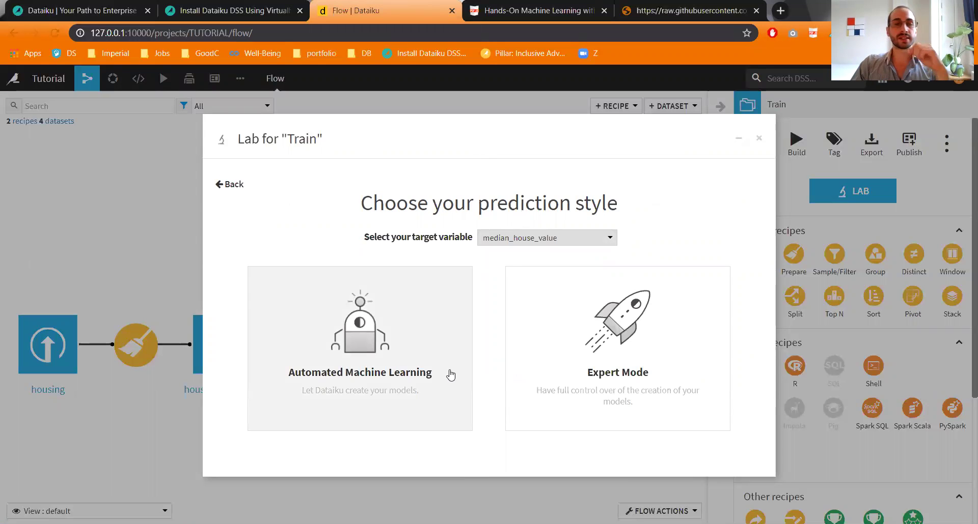
click(429, 362)
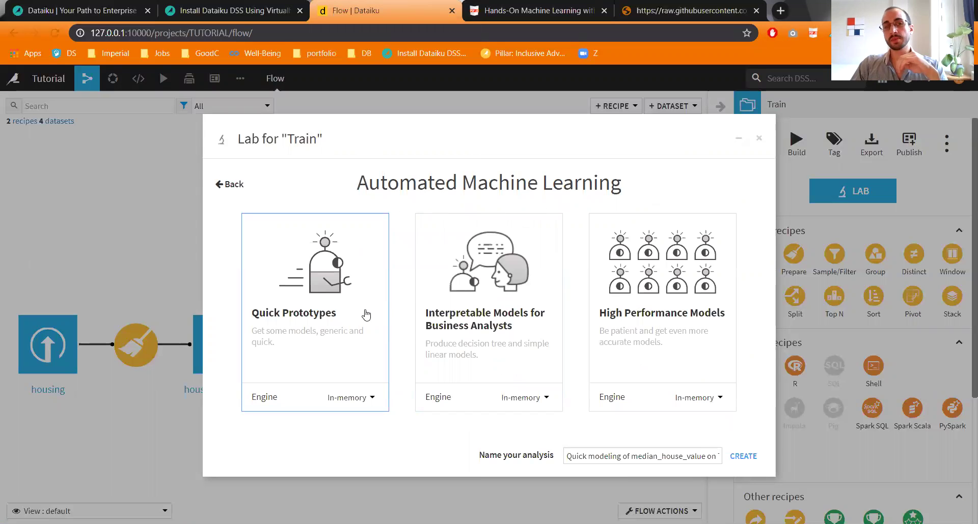
click(743, 456)
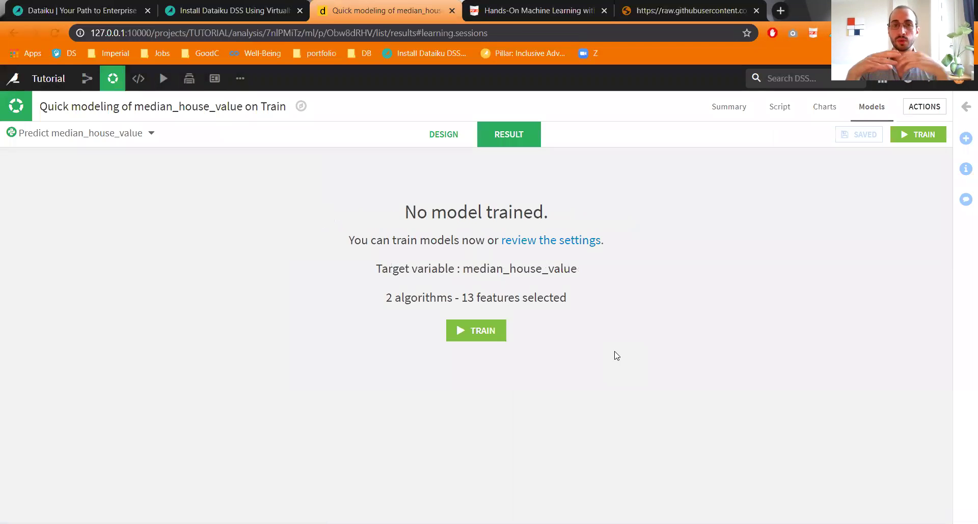
Step: Train the models in a session named 'First model' with description 'Quick and dirty'
click(450, 135)
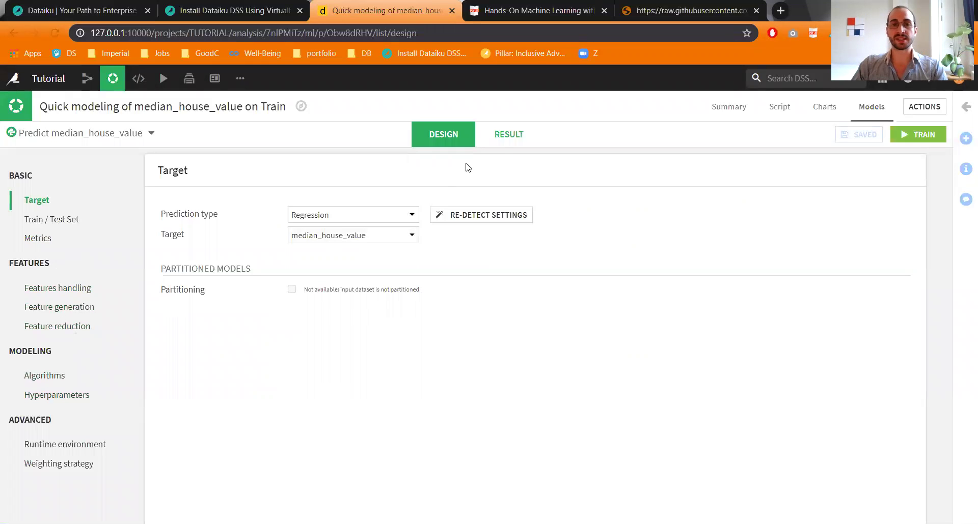
click(503, 144)
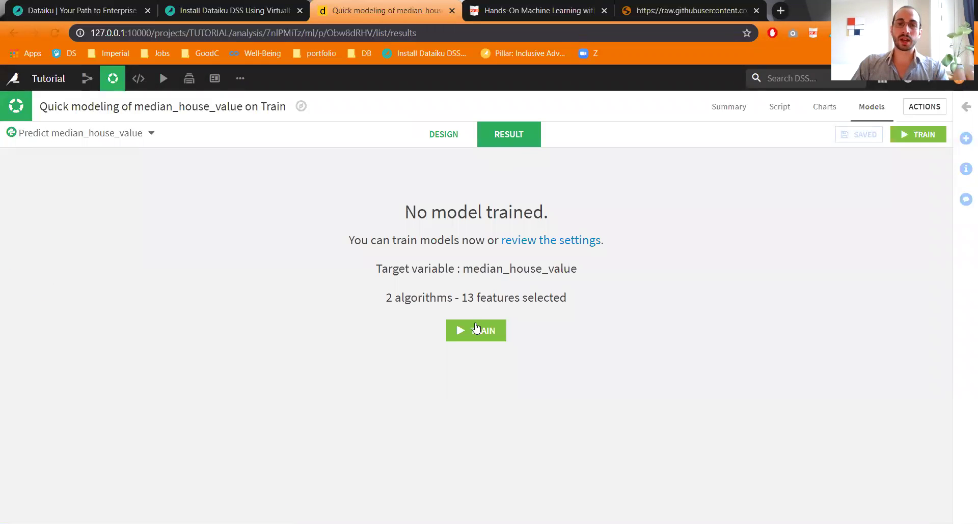
click(476, 331)
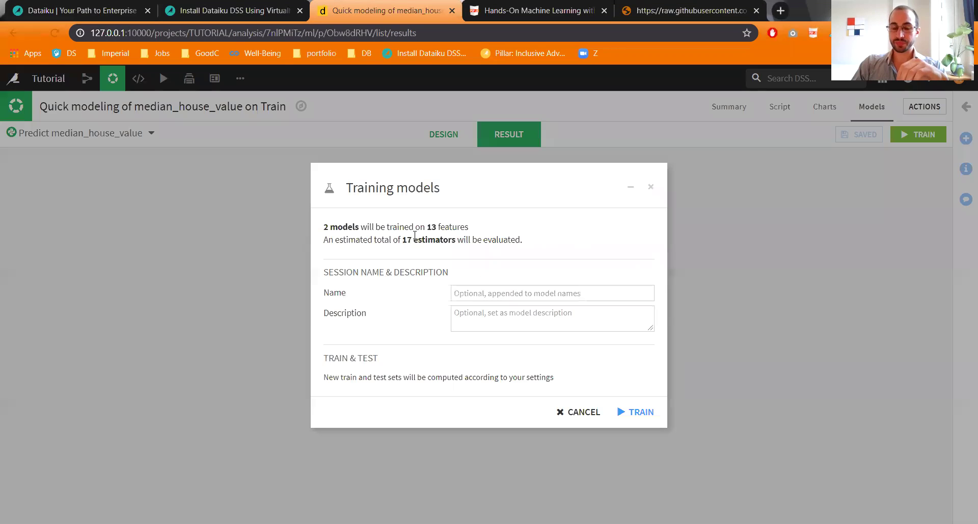
click(503, 291)
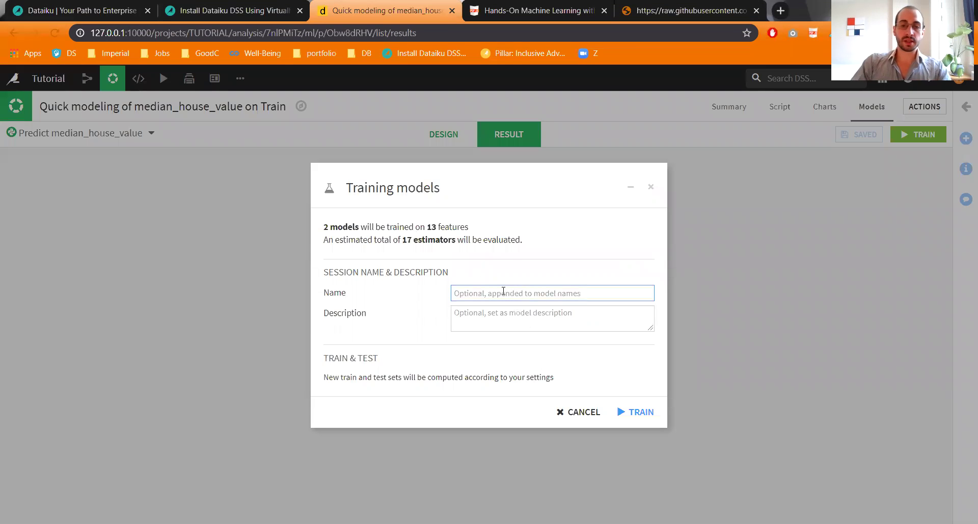
text(First model)
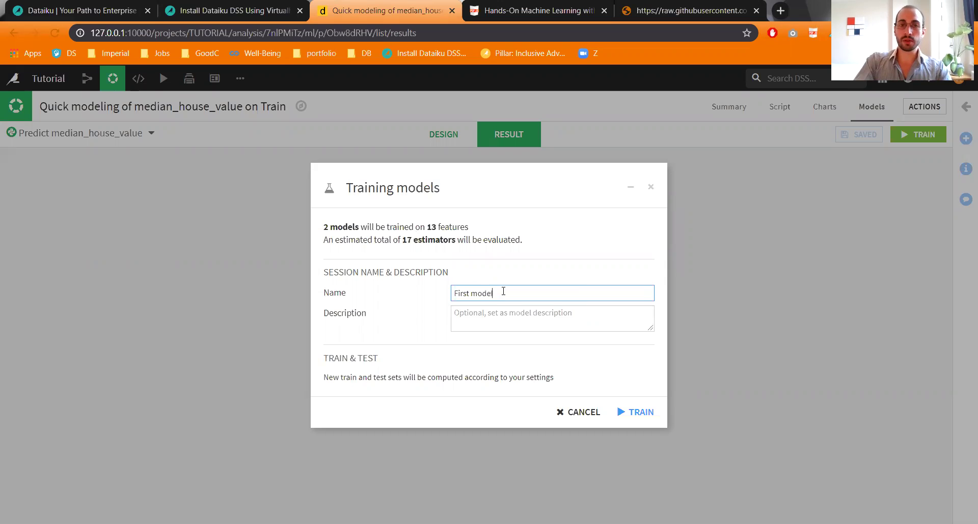
key(Tab)
text(Quick  and dirty)
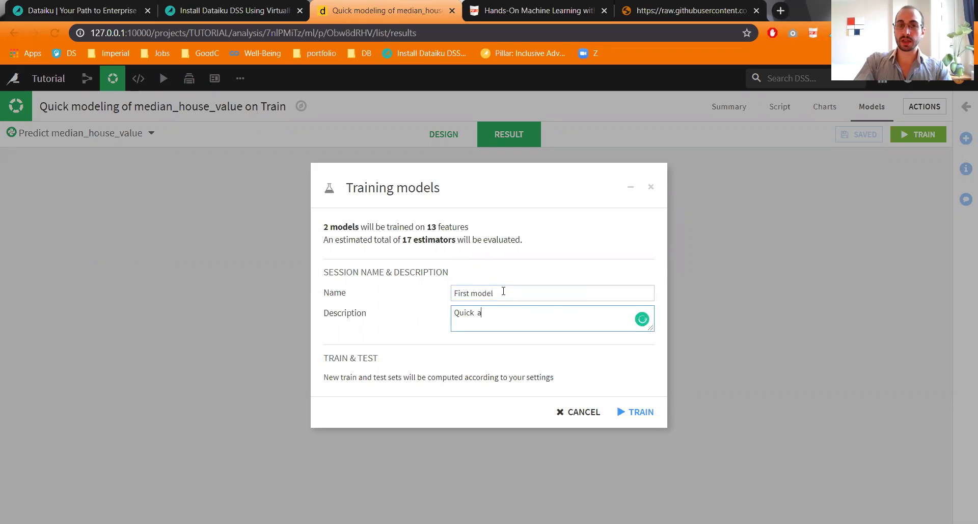
click(653, 412)
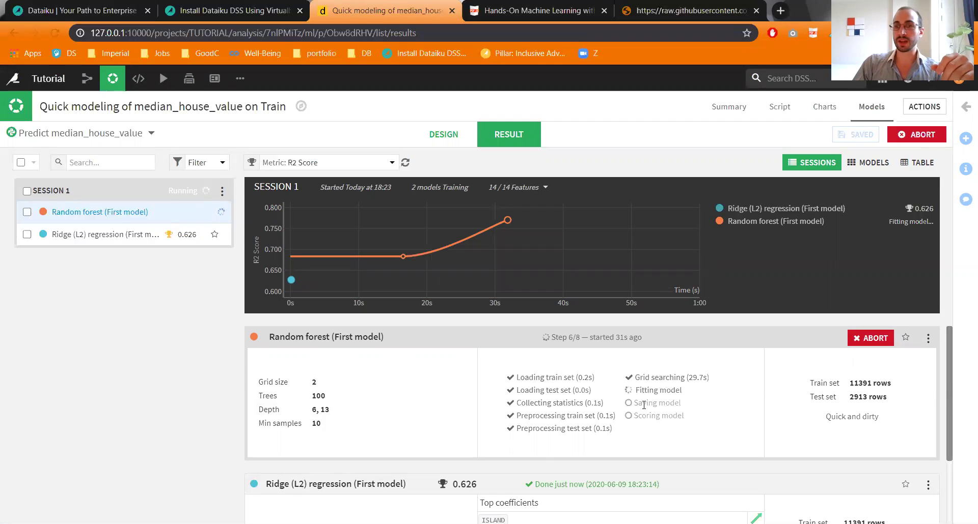
Step: Scroll through the results comparing Random forest R2 0.782 against Ridge (L2) R2 0.626
scroll(563, 415, down, 2)
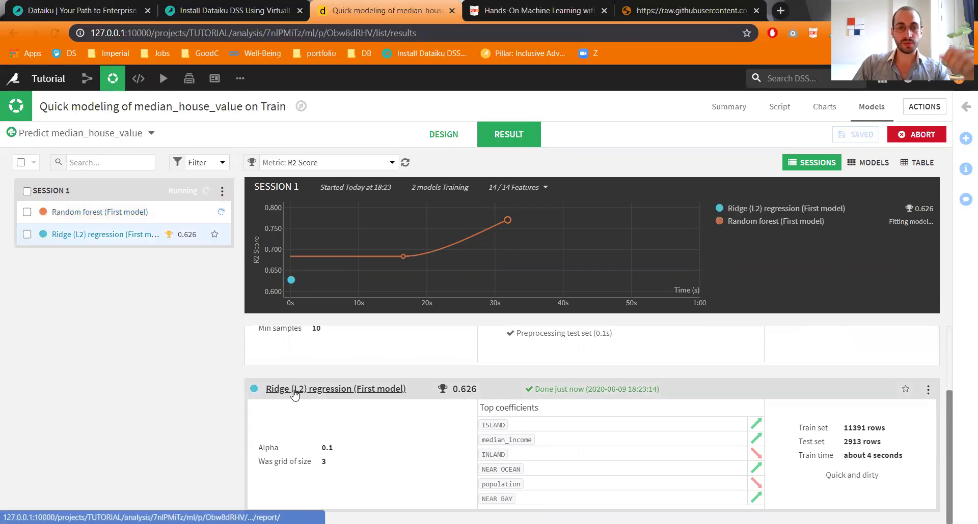
scroll(562, 387, up, 2)
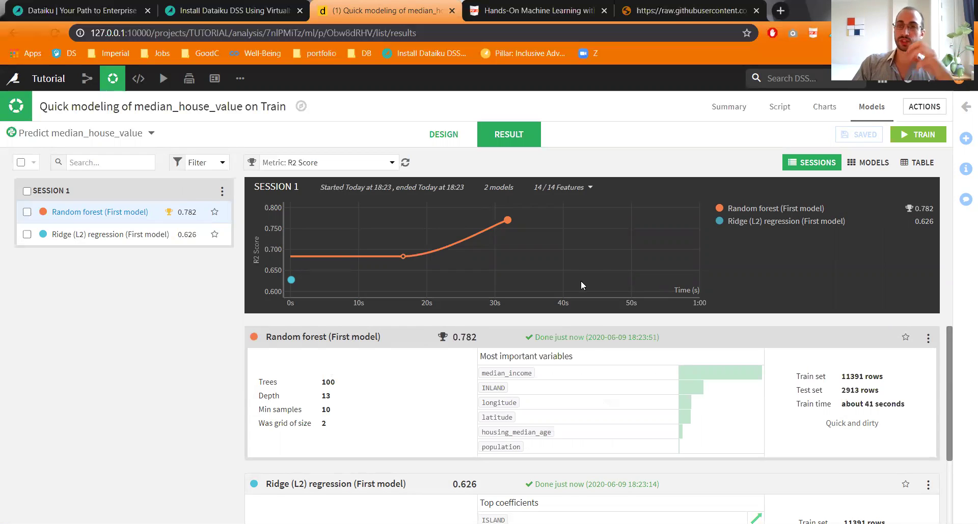
scroll(444, 346, down, 2)
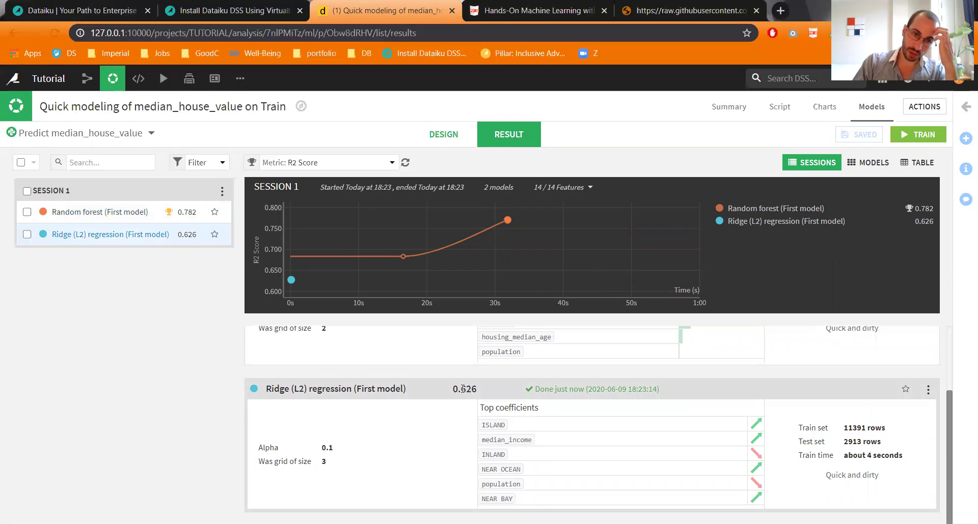
scroll(462, 389, up, 2)
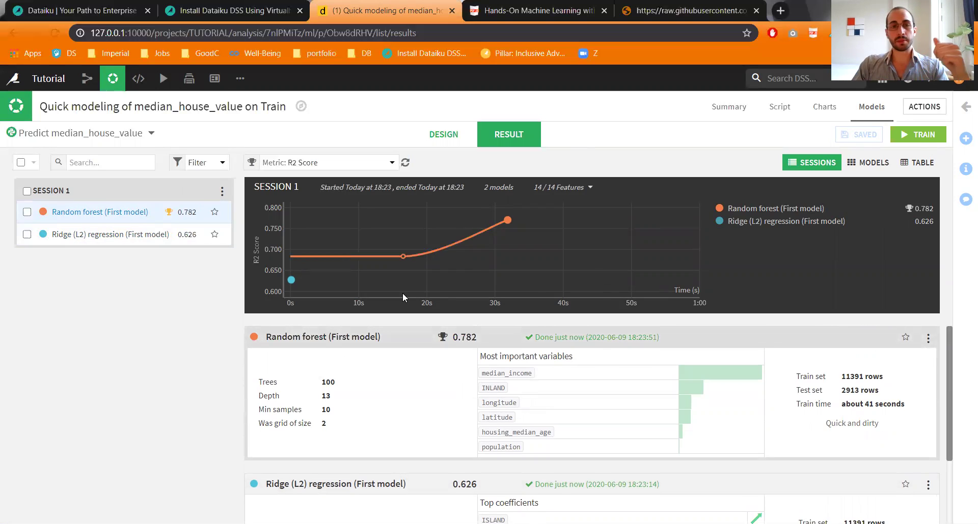
Step: Open the Random forest report and explore its decision tree around the median_income 3.05 split
click(322, 340)
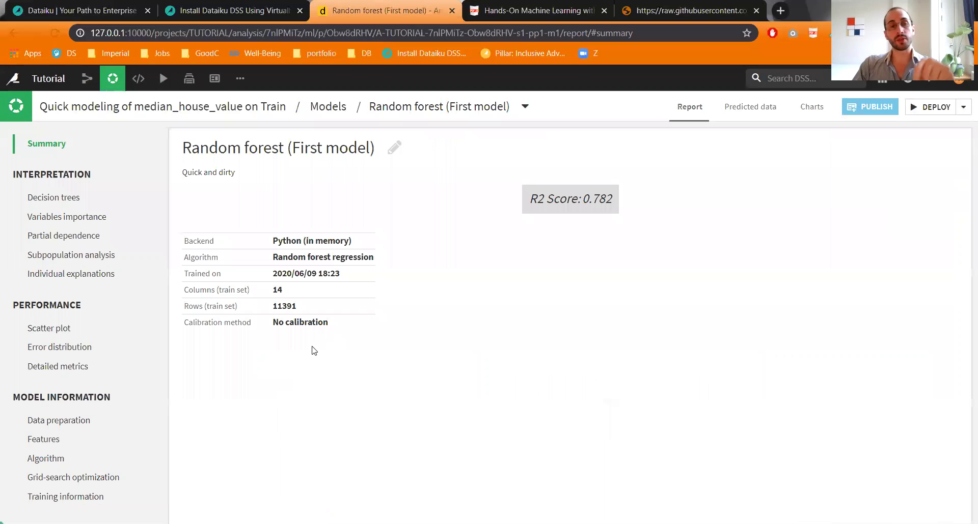
click(54, 196)
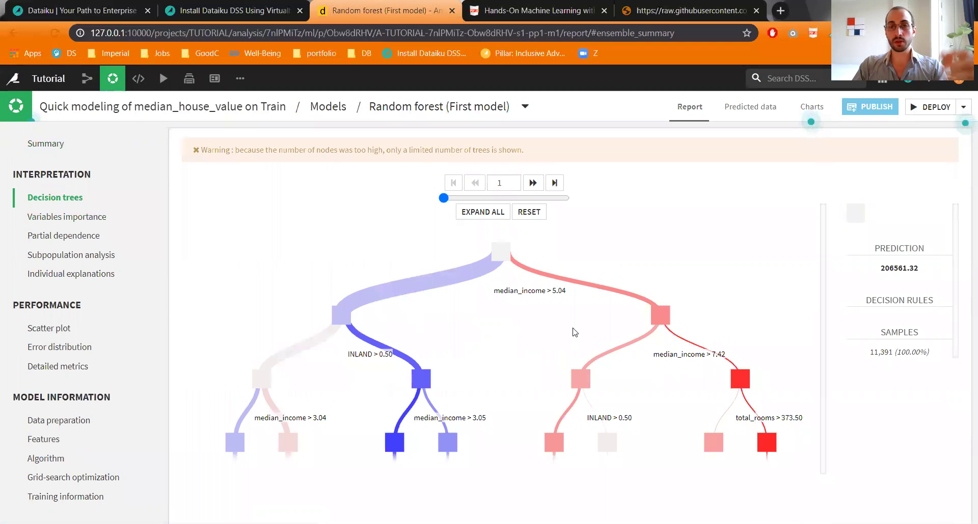
click(554, 441)
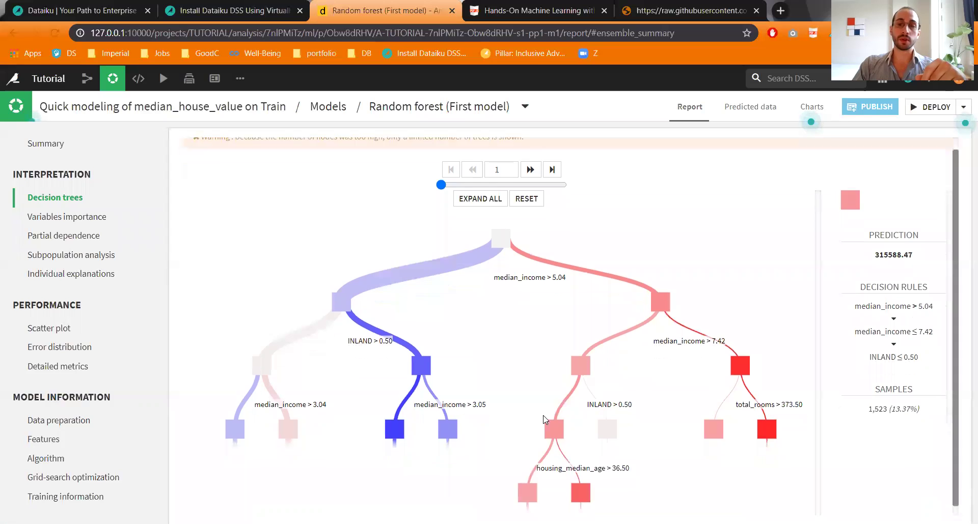
scroll(570, 468, down, 1)
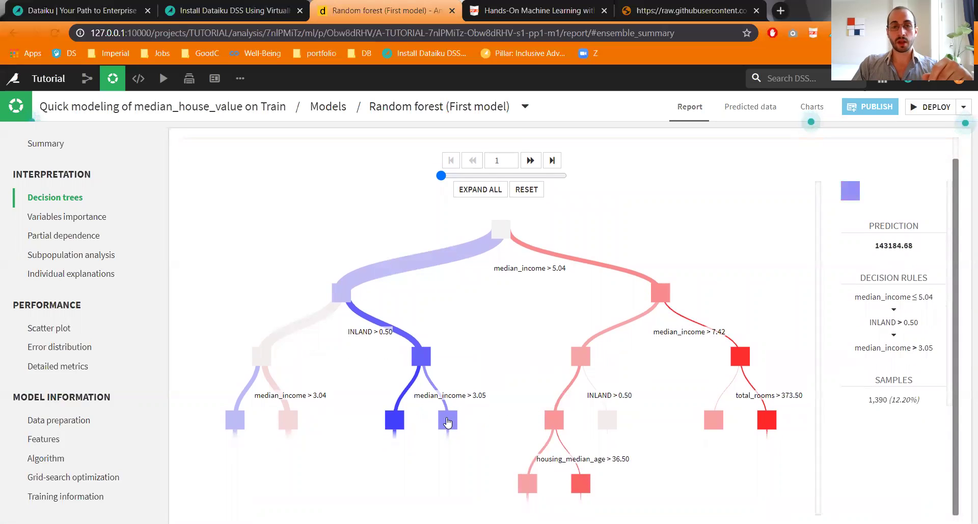
click(447, 421)
click(376, 420)
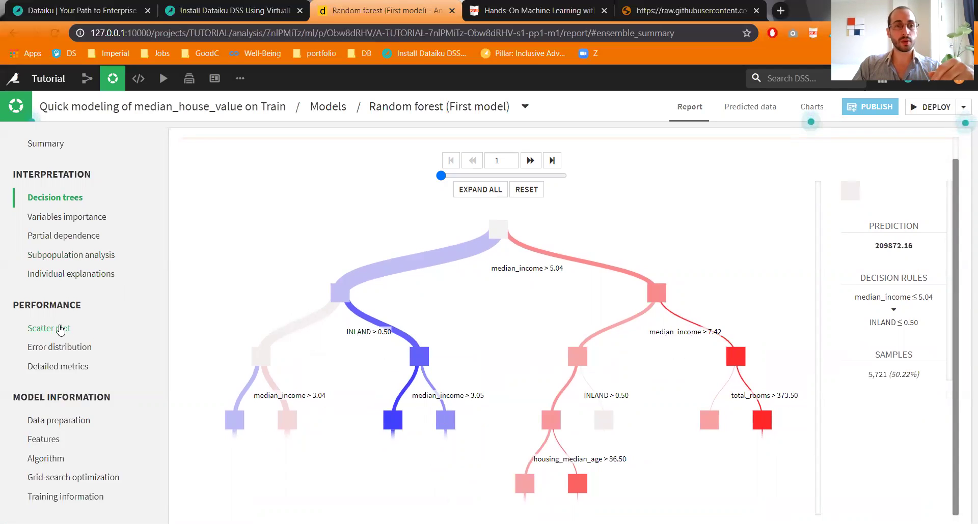
Step: Review the scatter plot, error distribution and detailed metrics, then return to the summary
click(60, 329)
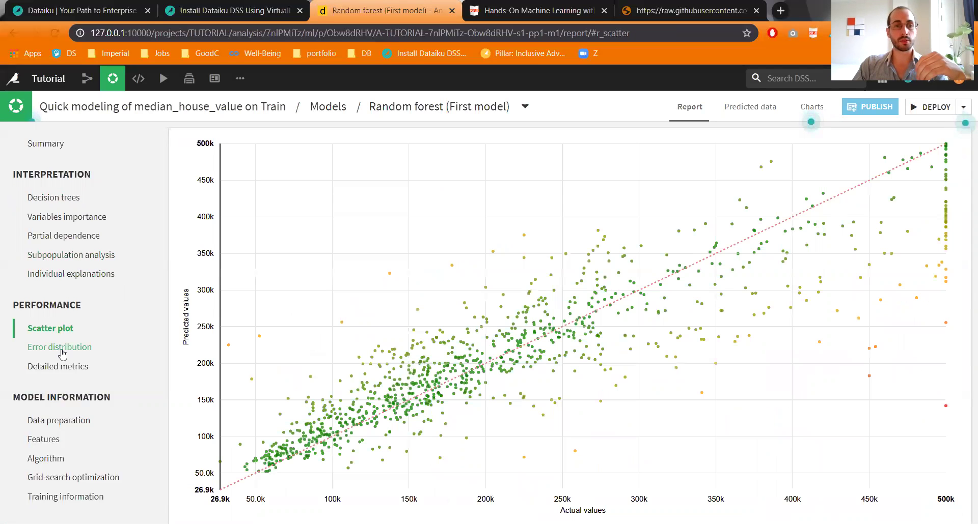
click(60, 350)
click(63, 367)
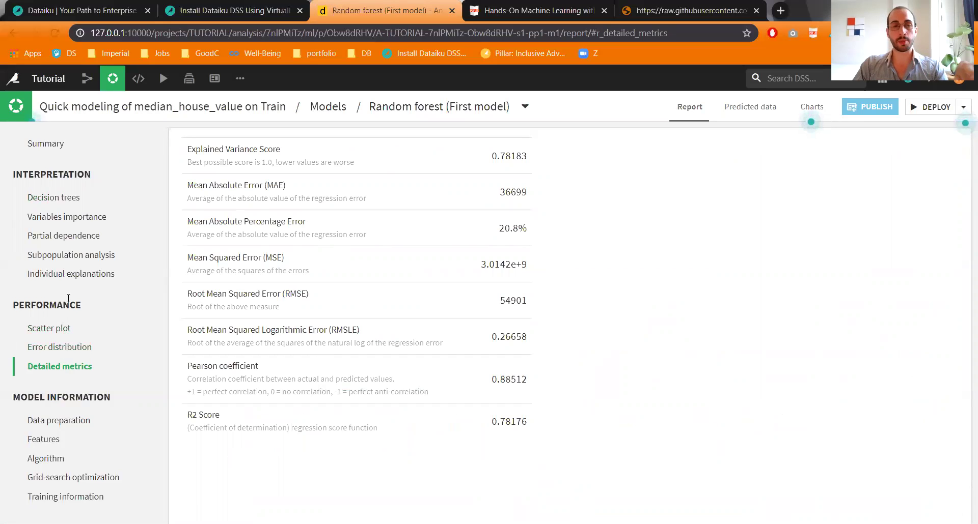
click(46, 145)
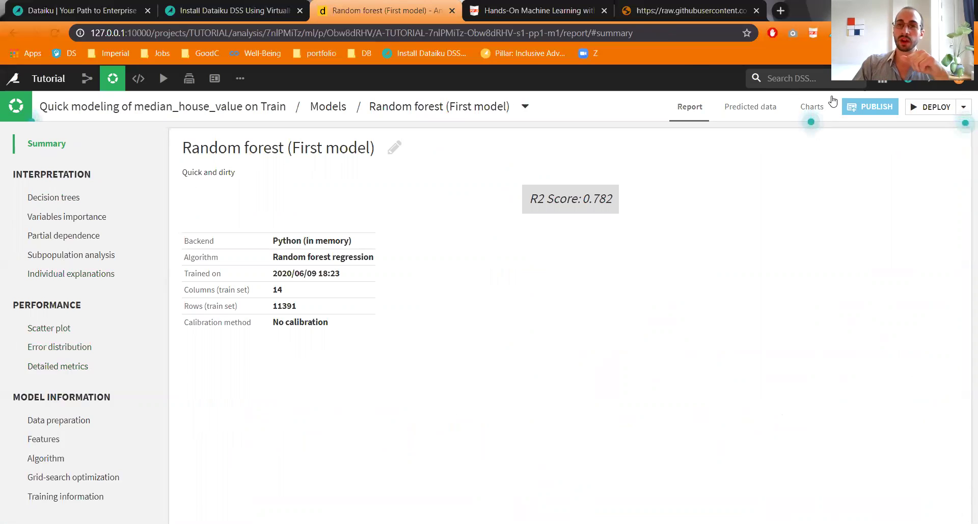
Step: Deploy the Random forest to the Flow as a model trained on Train, then select Test
click(930, 106)
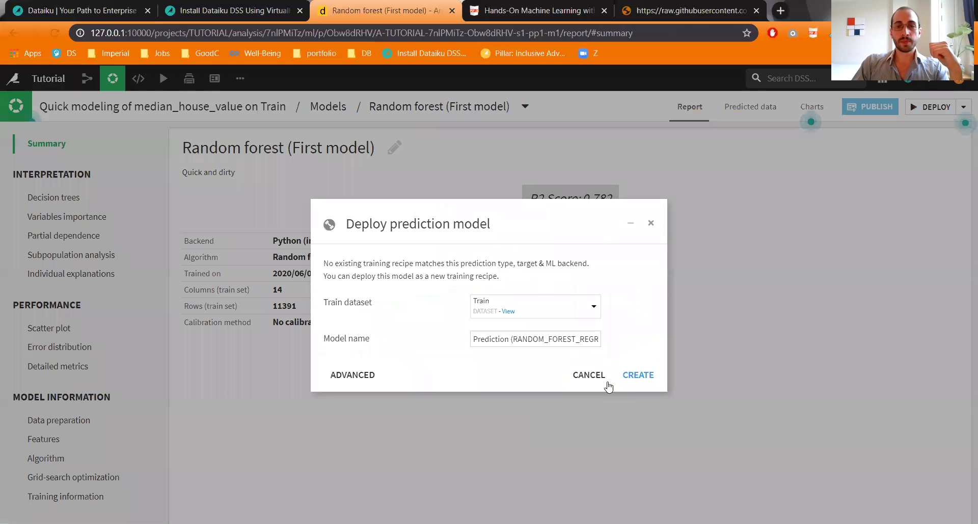
click(639, 375)
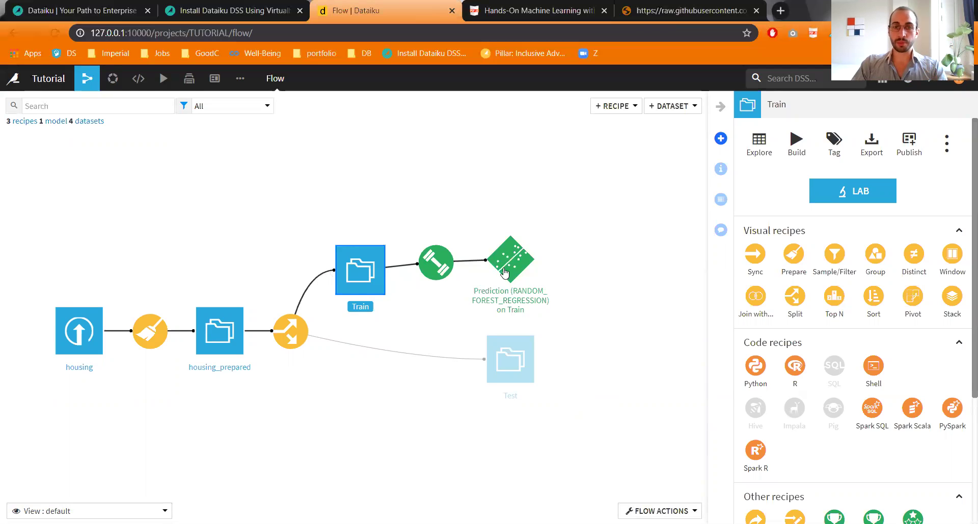
click(523, 349)
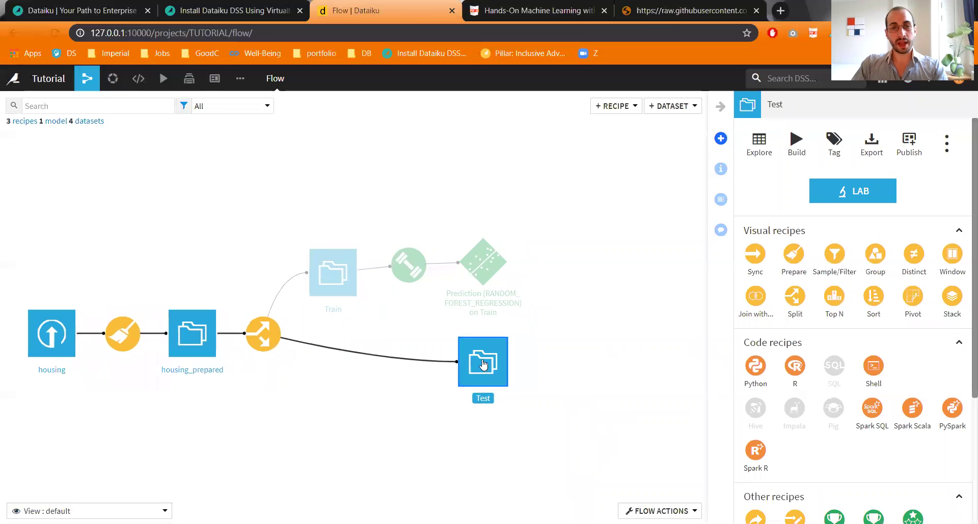
Step: Score Test with the RANDOM_FOREST_REGRESSION model in a score_Test recipe and run it
scroll(866, 301, down, 4)
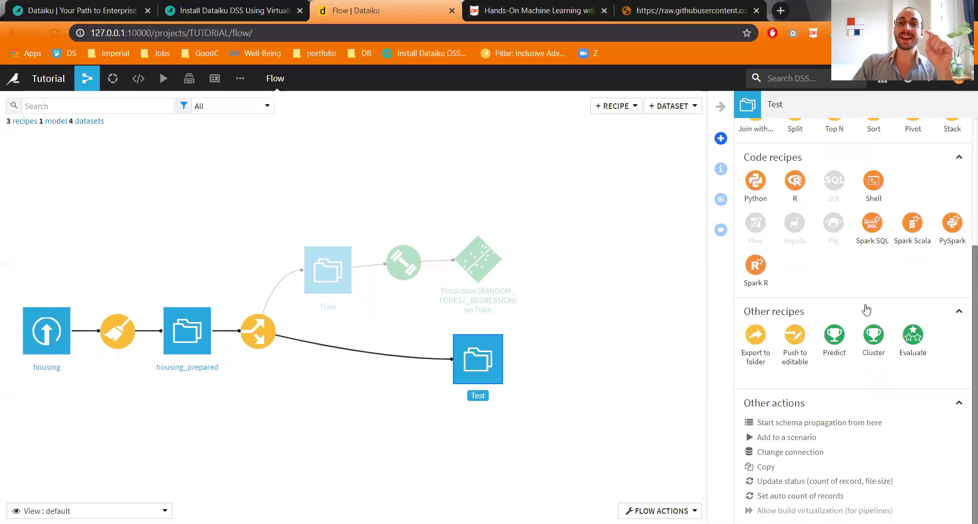
click(834, 336)
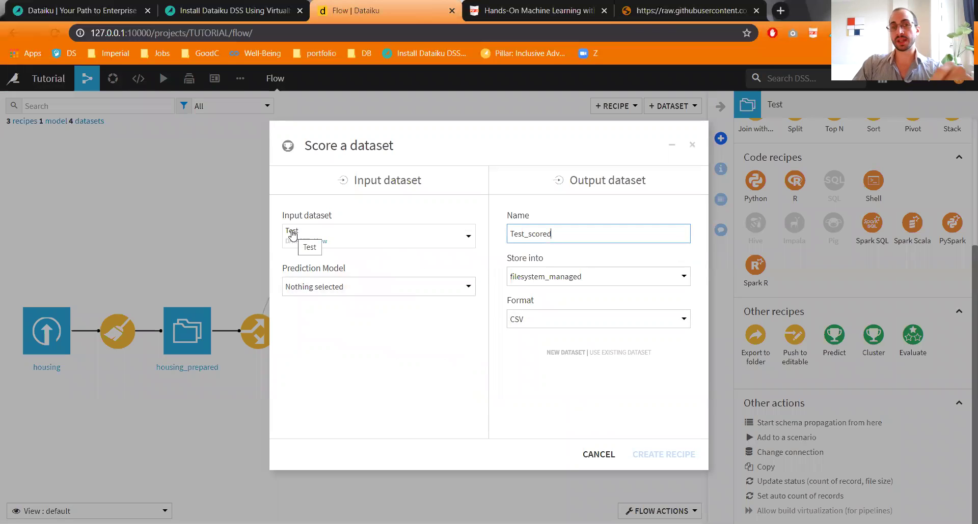
click(312, 286)
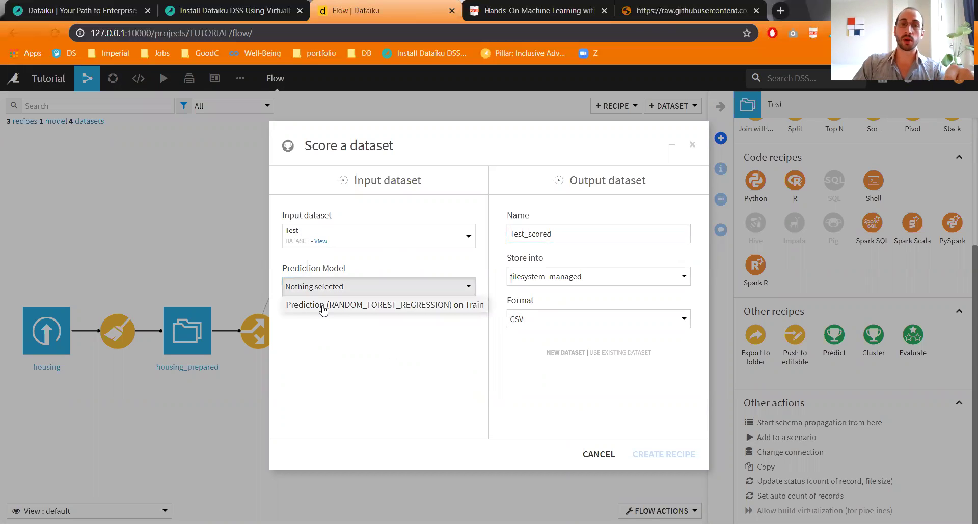
click(323, 306)
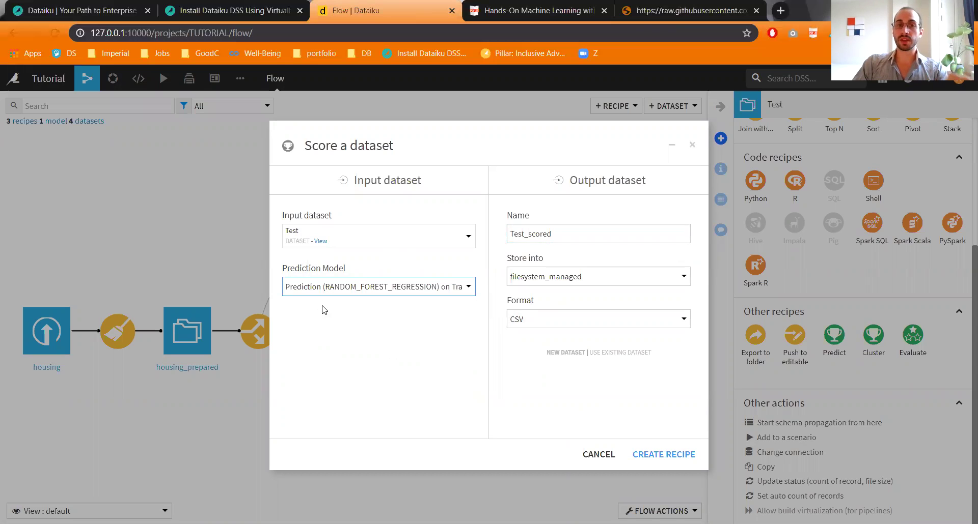
click(656, 456)
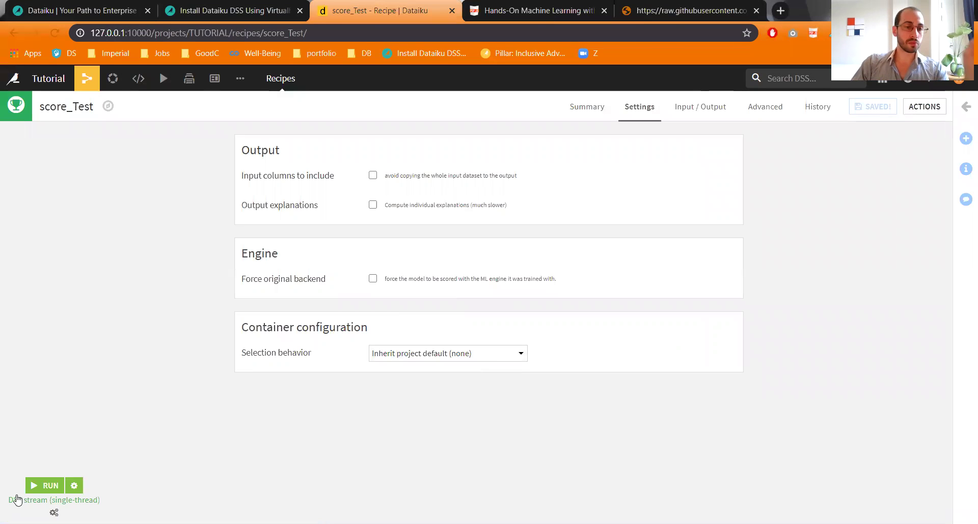
click(45, 486)
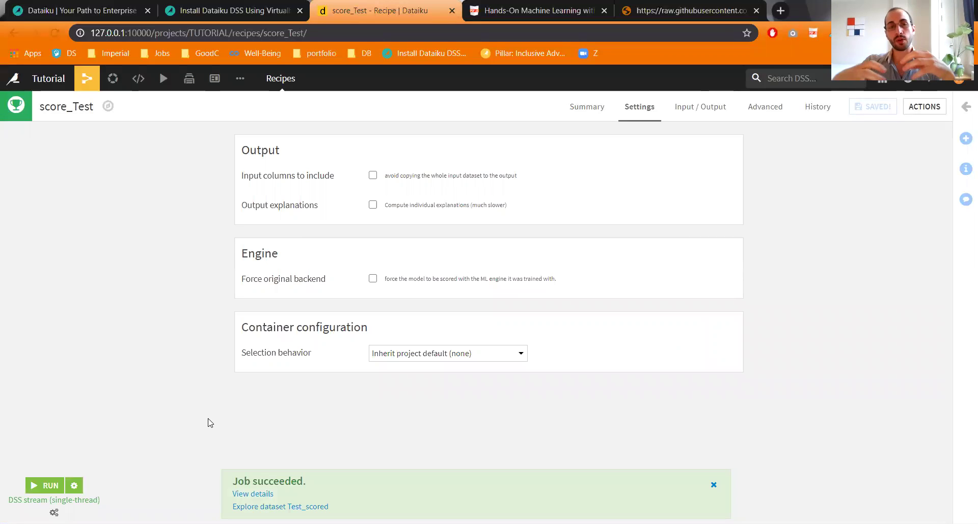
Step: Open Test_scored from the Flow to see its prediction column, then return to the Flow
mouse_move(87, 81)
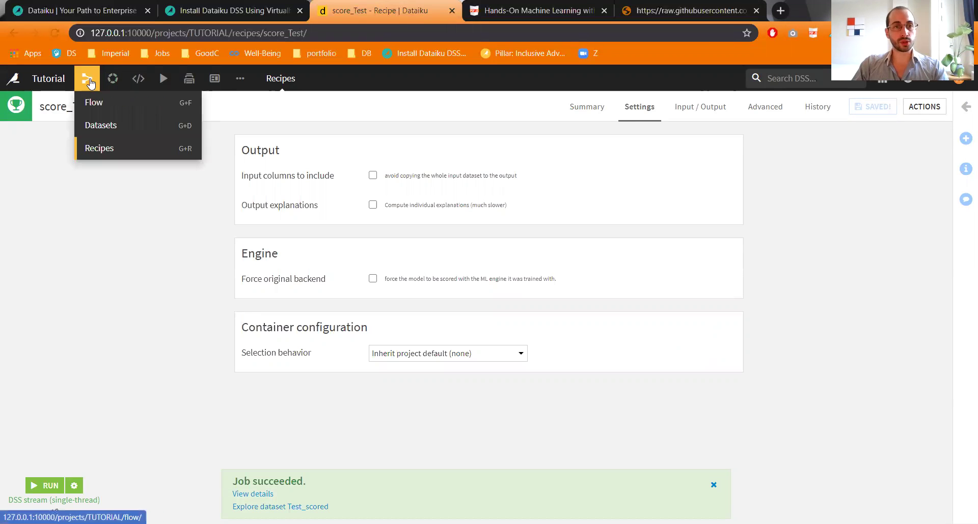
click(89, 104)
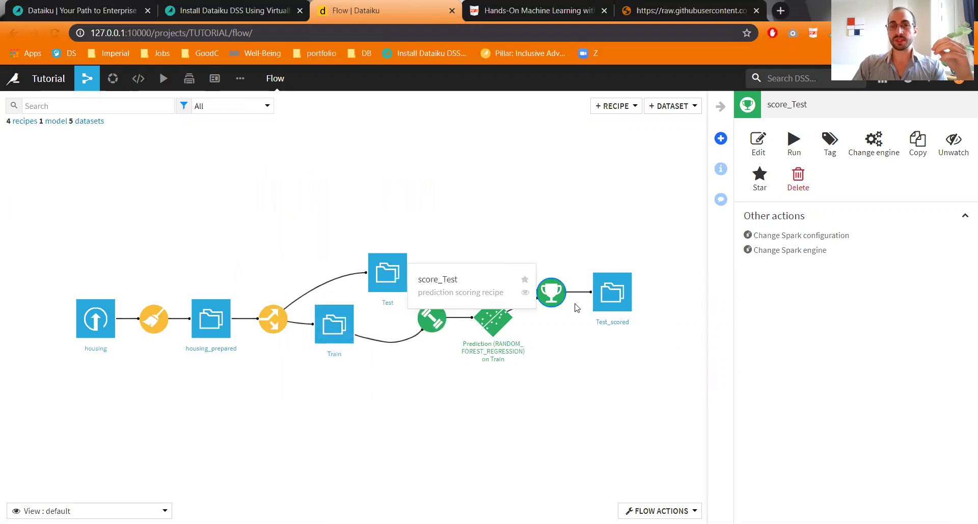
double_click(616, 296)
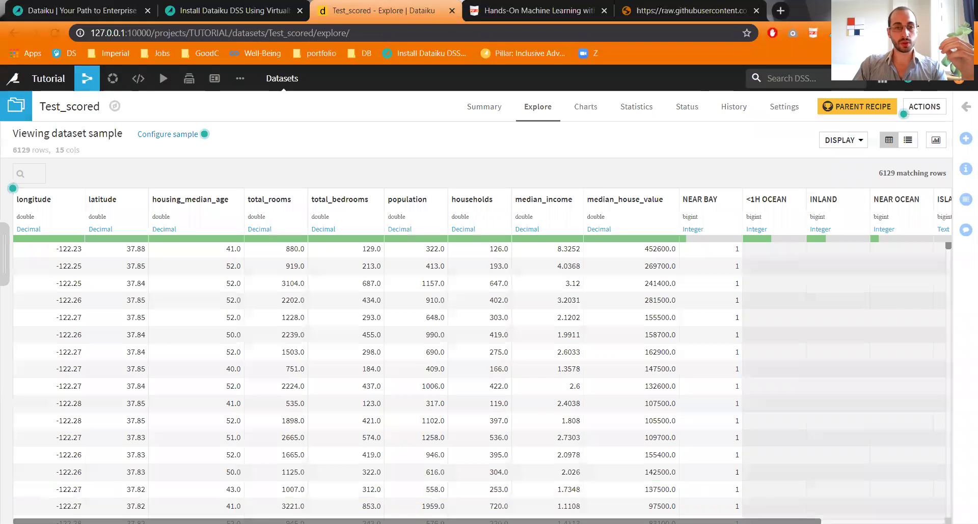
scroll(479, 356, right, 2)
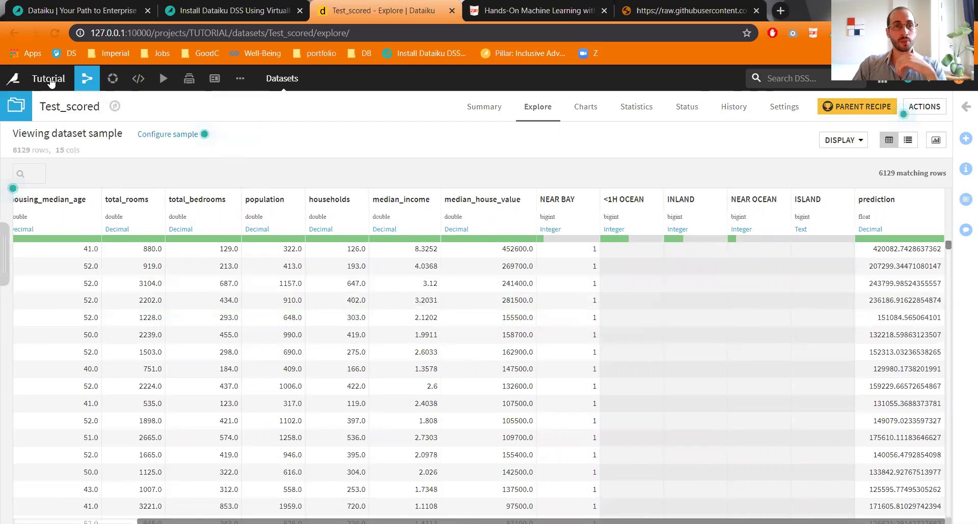
click(49, 79)
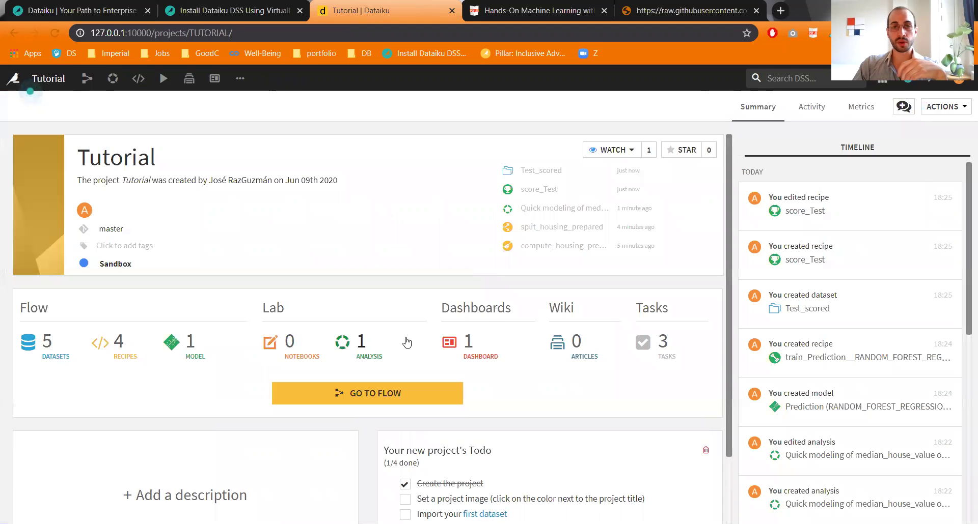
click(381, 394)
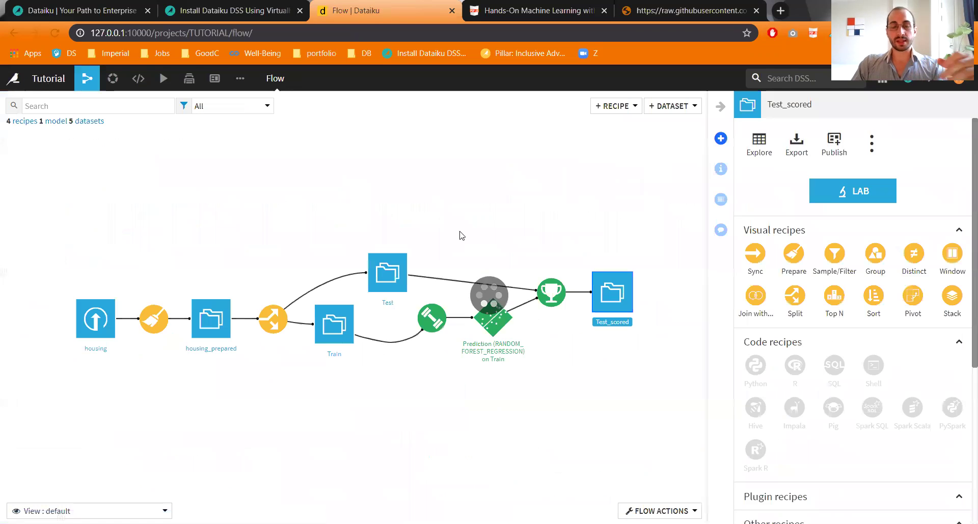